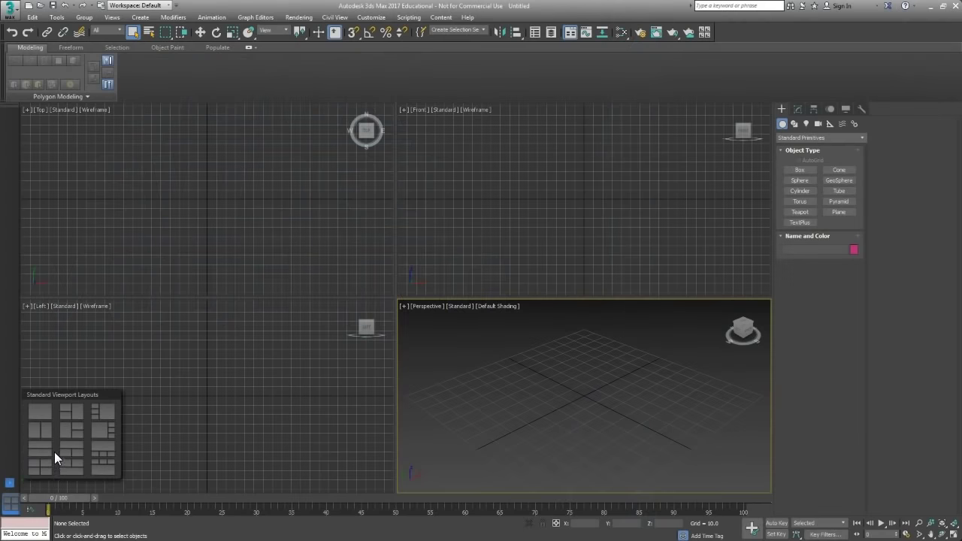
Switch to a two-pane side-by-side viewport layout and change the Front view to a Perspective view
left_click(41, 429)
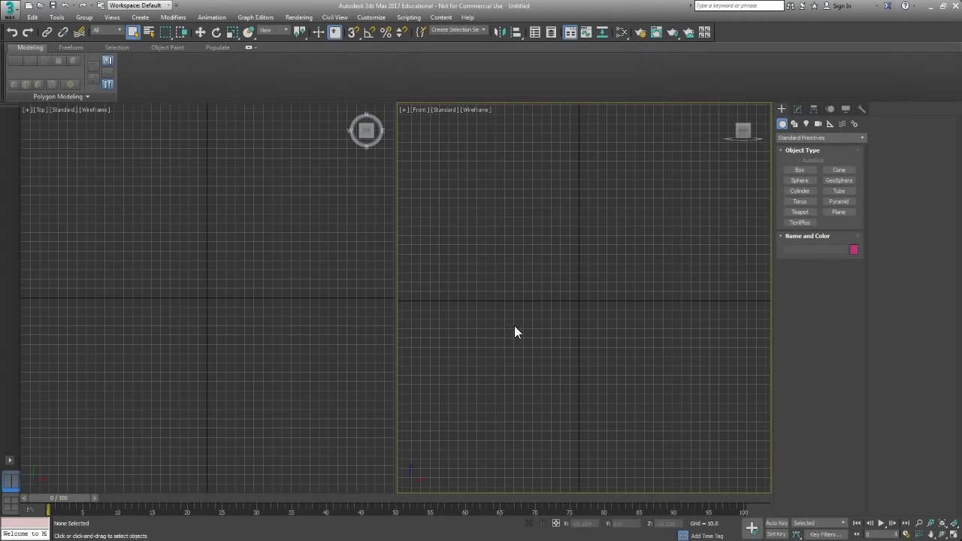
key("p")
middle_click_drag(589, 298, 569, 342, "alt")
scroll(579, 352, "up", 6)
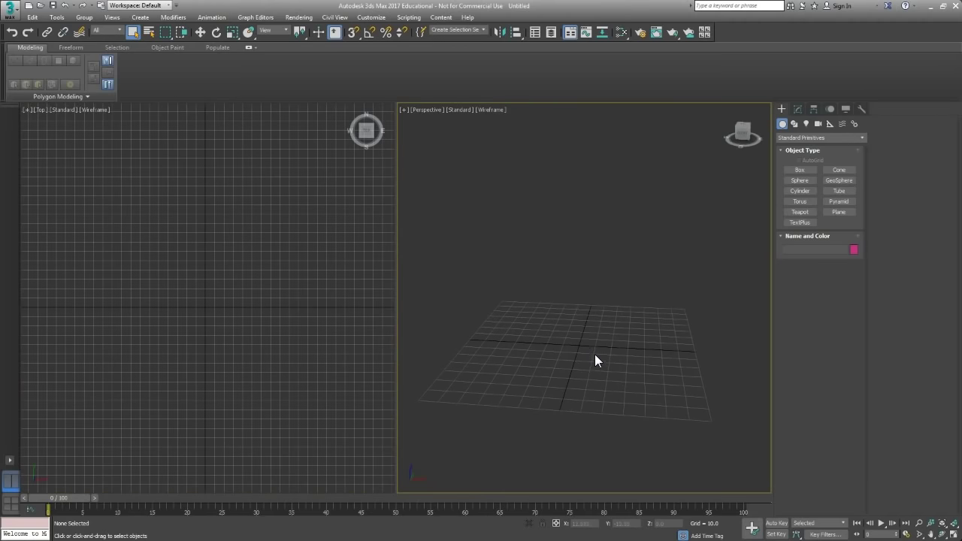
scroll(587, 351, "up", 1)
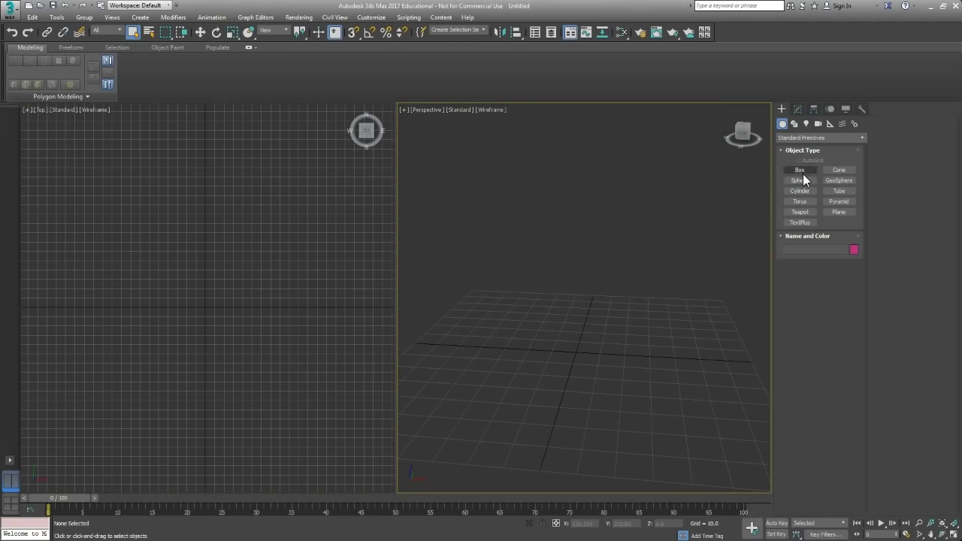
Create a tall thin box near the origin, about 4.9 long, 10.3 wide and 99.1 high
left_click(800, 172)
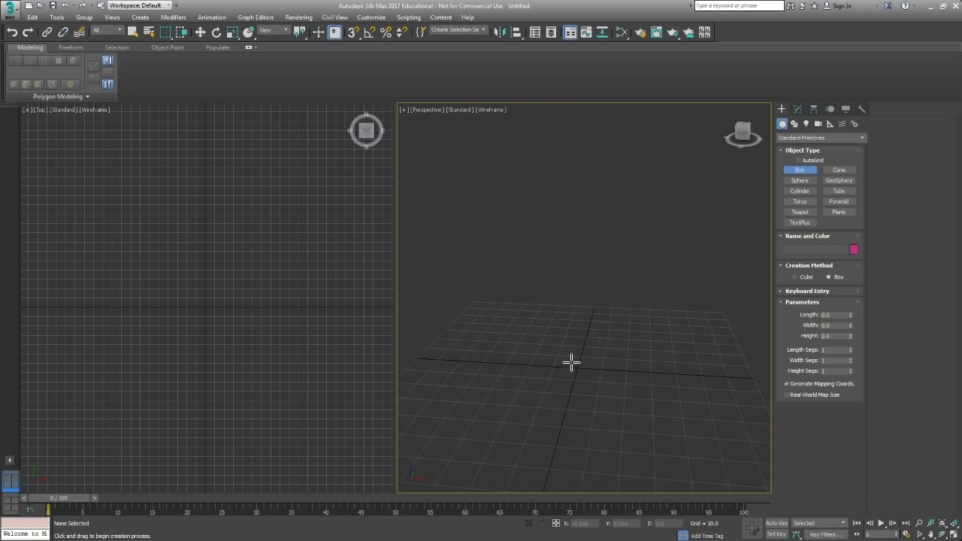
left_click_drag(578, 369, 597, 378)
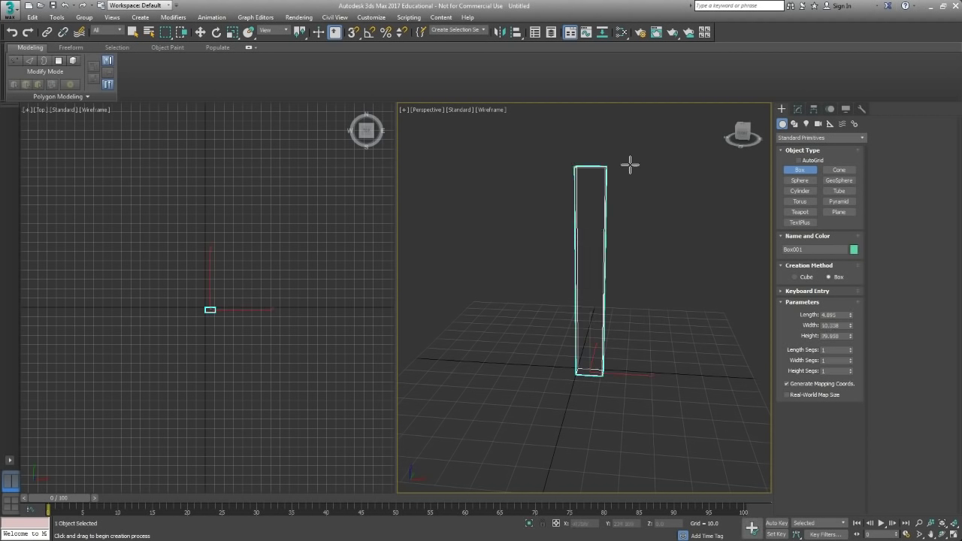
left_click(624, 134)
Display the Perspective view shaded with edged faces and set the box's height segments to 4
mouse_move(621, 210)
middle_mouse_down("alt")
mouse_move(634, 240)
mouse_move(621, 269)
mouse_move(554, 294)
mouse_move(598, 283)
middle_mouse_up("alt")
key("F3")
key("F4")
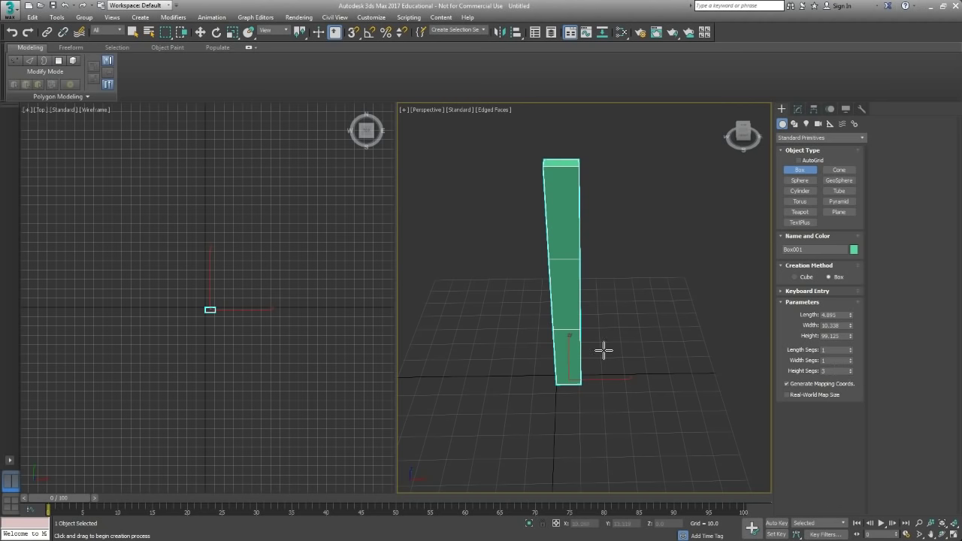
left_click(850, 369)
middle_click_drag(623, 321, 614, 291, "alt")
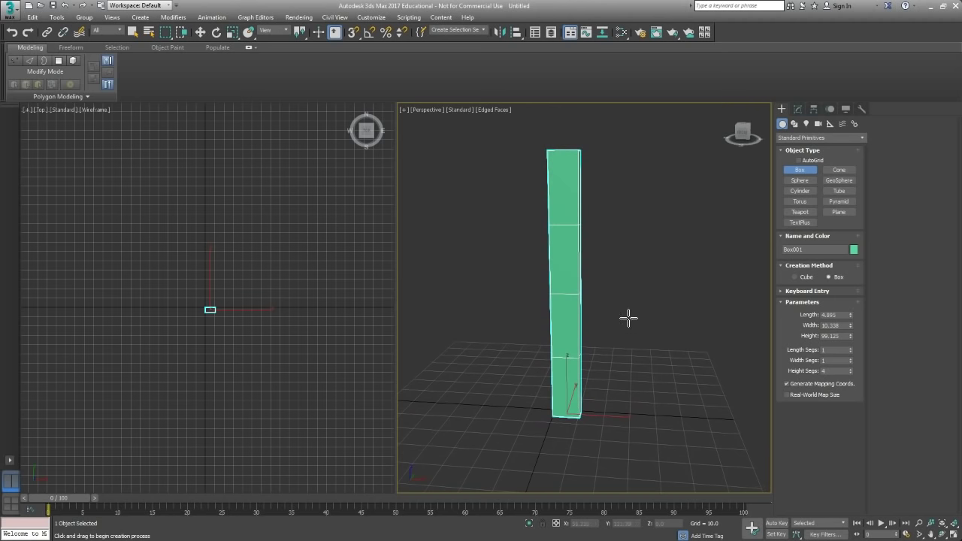
Rename the box as Sword 001
left_click(798, 110)
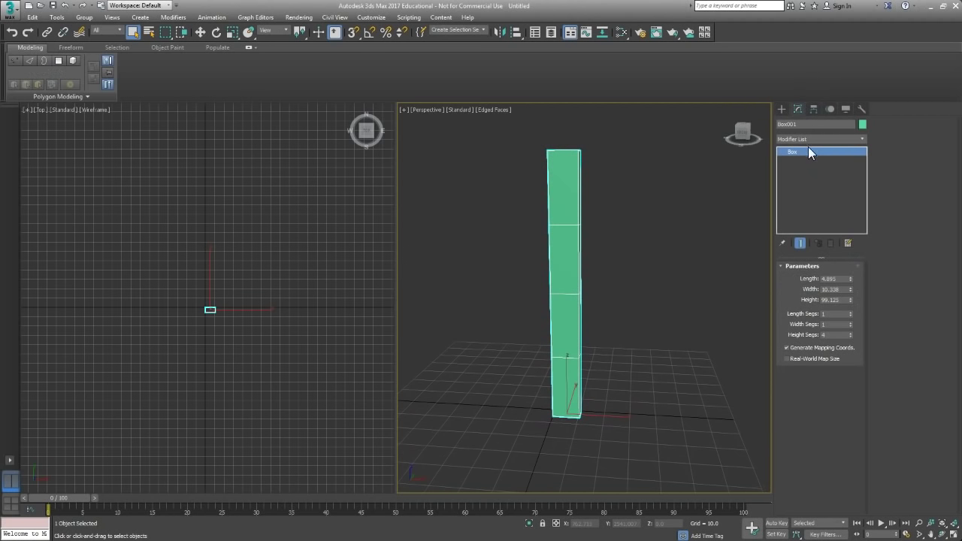
double_click(809, 124)
type("B")
Convert the Sword 001 box to an Editable Poly
right_click(800, 151)
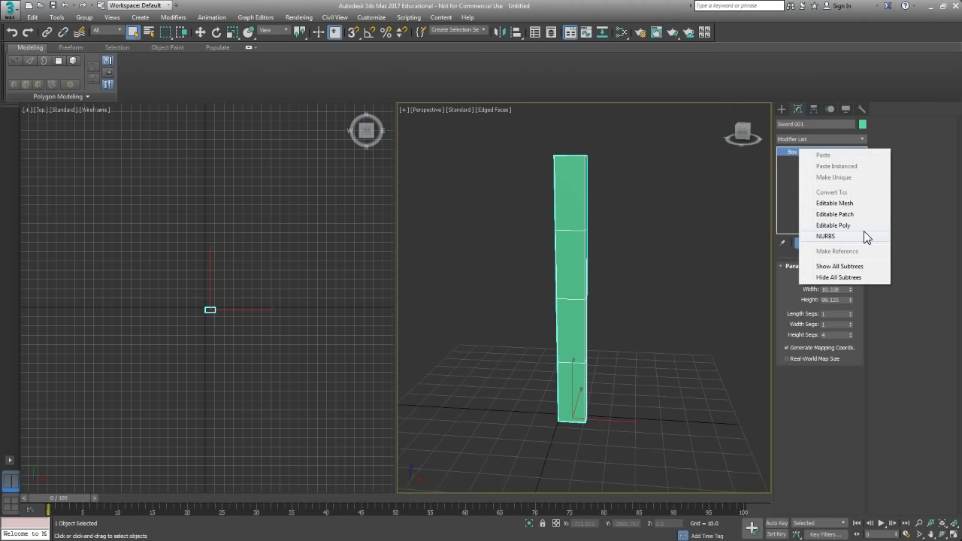
left_click(850, 333)
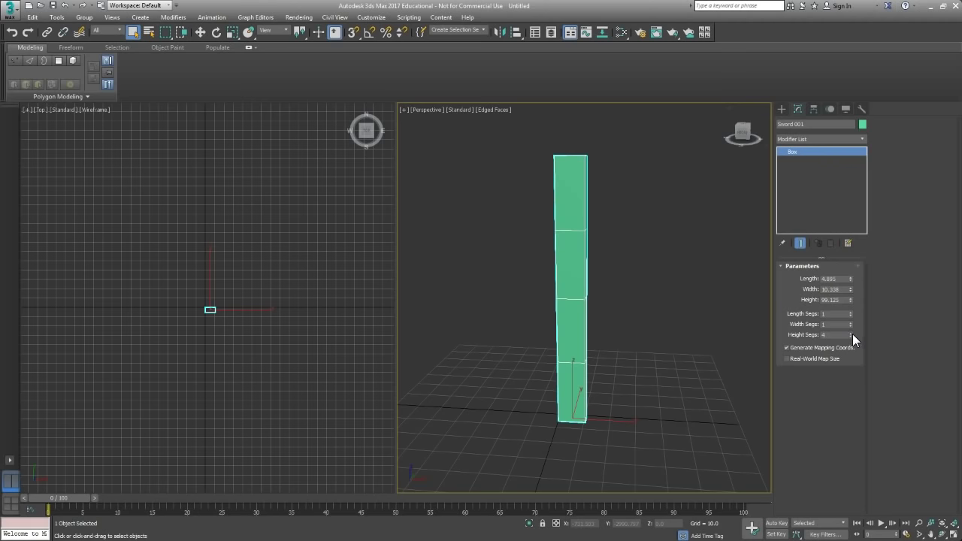
right_click(798, 151)
left_click(839, 234)
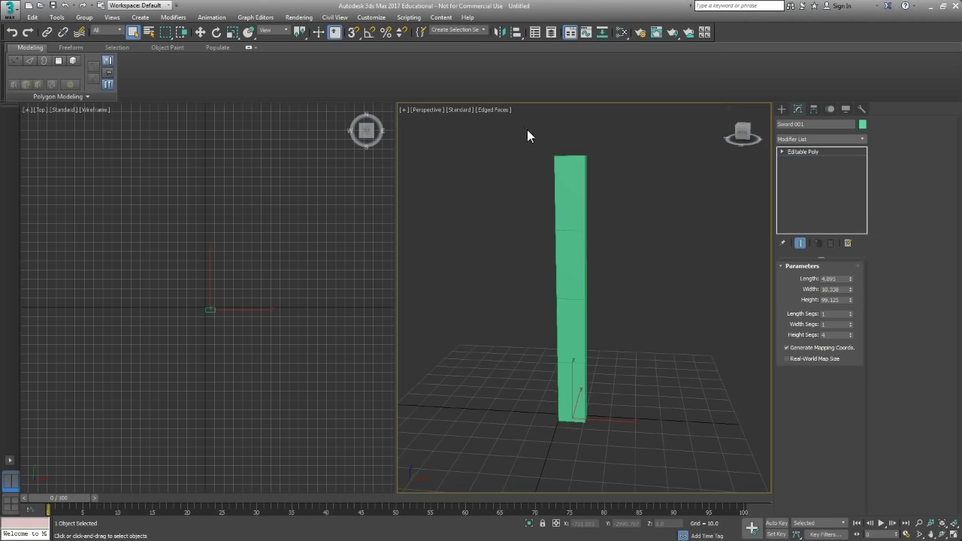
middle_click_drag(575, 245, 575, 240)
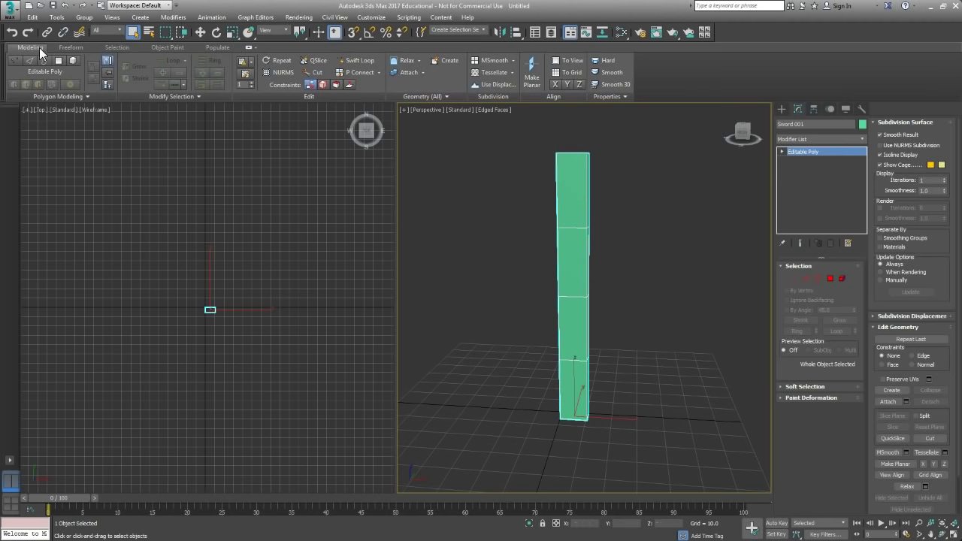
Insert a horizontal edge loop just above the blade's base with Swift Loop
left_click(807, 279)
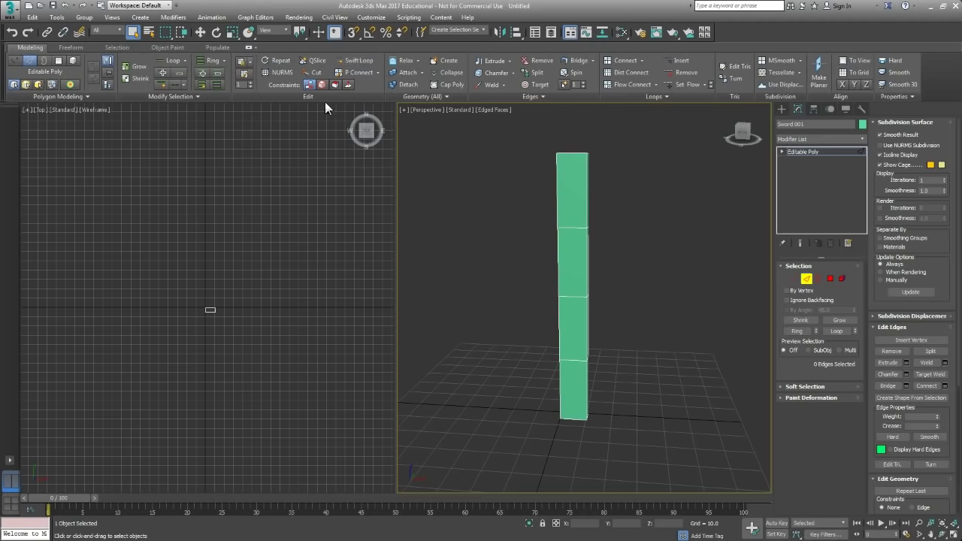
right_click(361, 61)
left_click(294, 68)
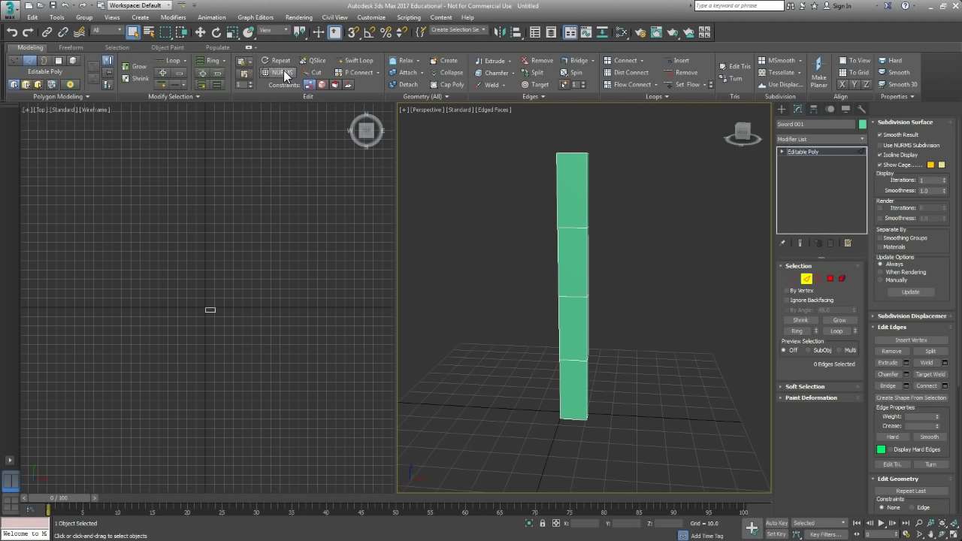
left_click(181, 8)
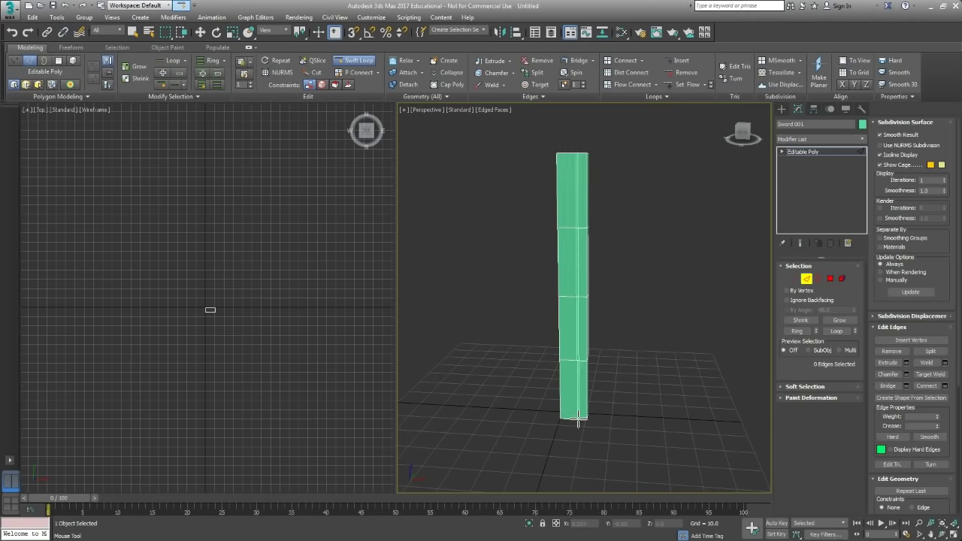
middle_click_drag(578, 420, 522, 344, "alt")
left_click(577, 407)
Collapse the two vertices on one narrow side of the blade, at the lowest original height division, into one
left_click(793, 280)
left_click(200, 32)
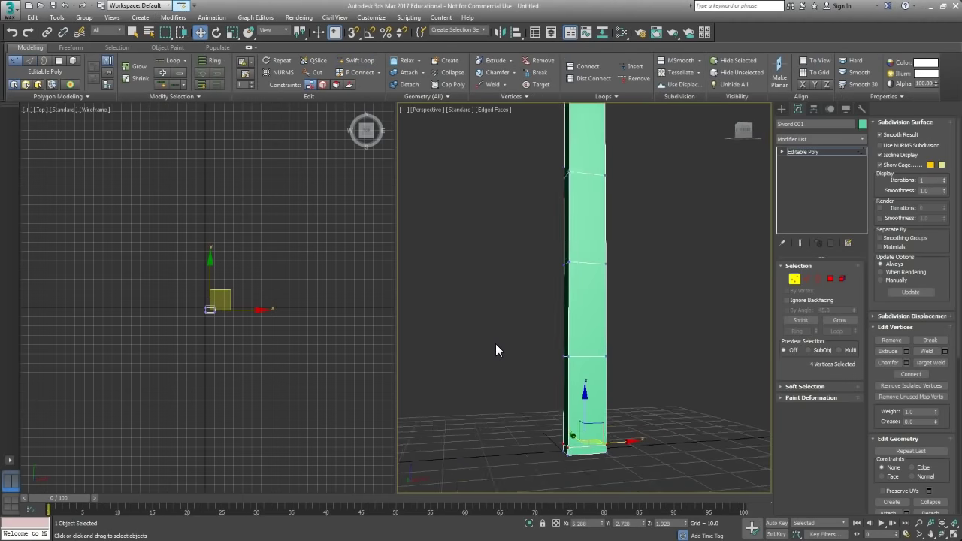
middle_click_drag(616, 431, 590, 405)
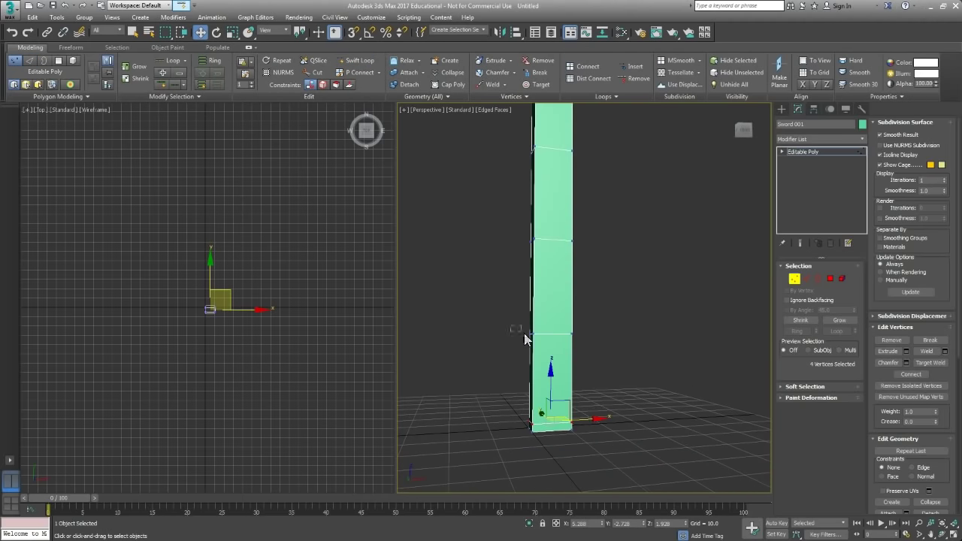
left_click_drag(549, 353, 548, 353)
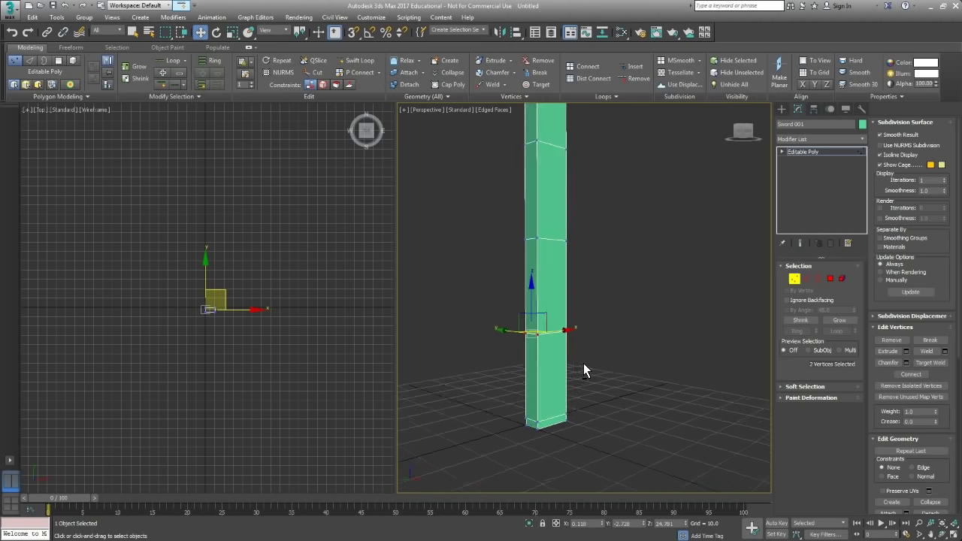
middle_click_drag(291, 326, 213, 322)
key("f")
scroll(252, 326, "up", 3)
scroll(243, 320, "up", 2)
left_click_drag(165, 245, 233, 333)
middle_click_drag(598, 371, 622, 379, "alt")
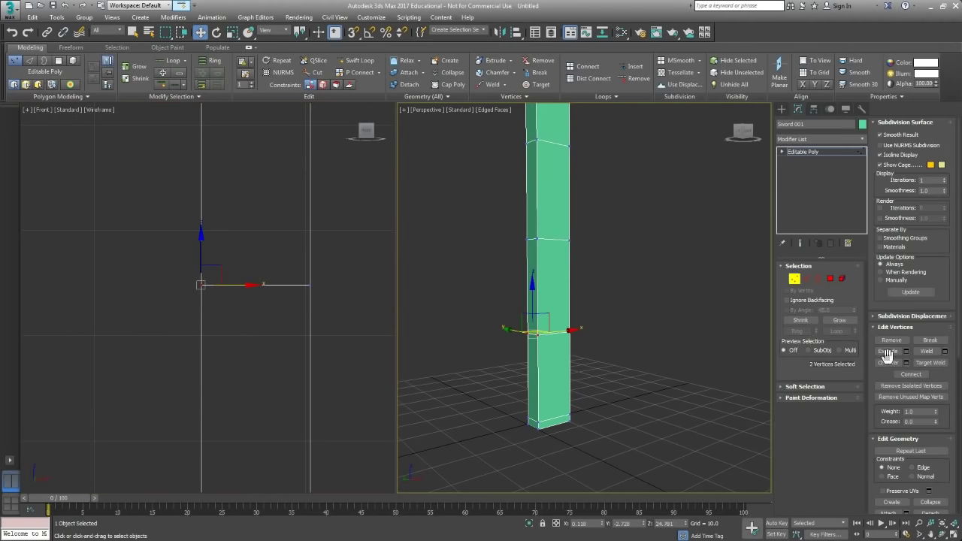
left_click(905, 122)
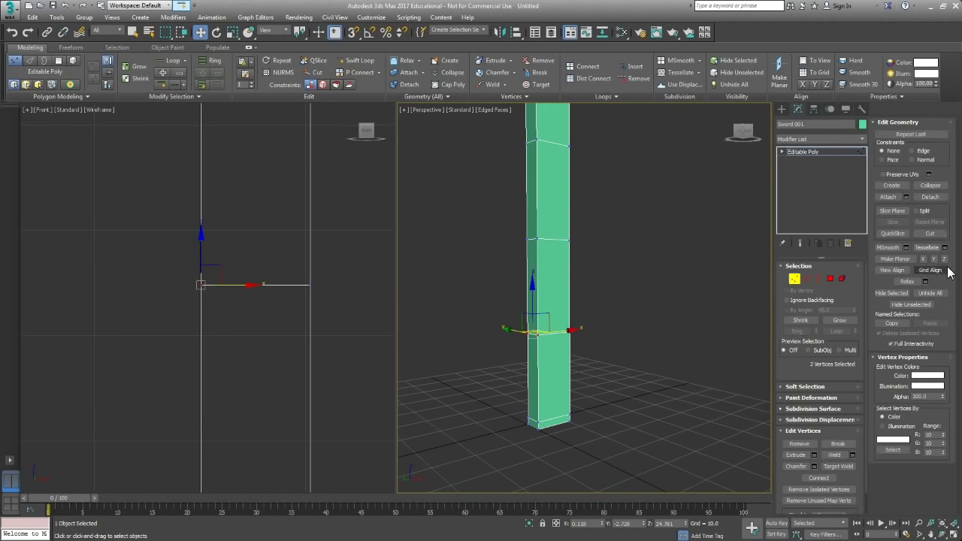
left_click(924, 187)
Collapse the vertex pairs at the next two height divisions up the same narrow side to continue the cutting edge
middle_click_drag(607, 299, 530, 249, "alt")
left_click_drag(540, 268, 541, 269)
middle_click_drag(544, 272, 583, 296, "alt")
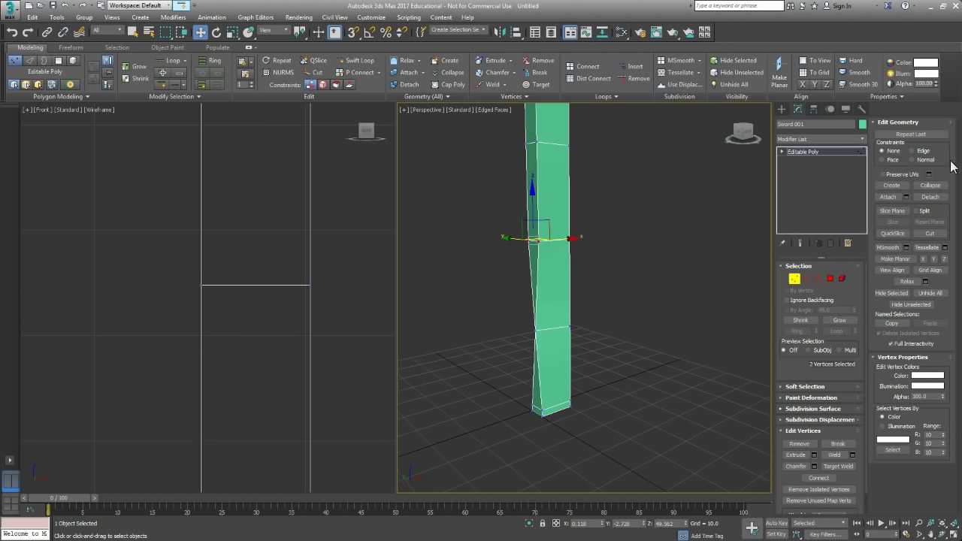
left_click(932, 187)
middle_click_drag(621, 205, 524, 310, "alt")
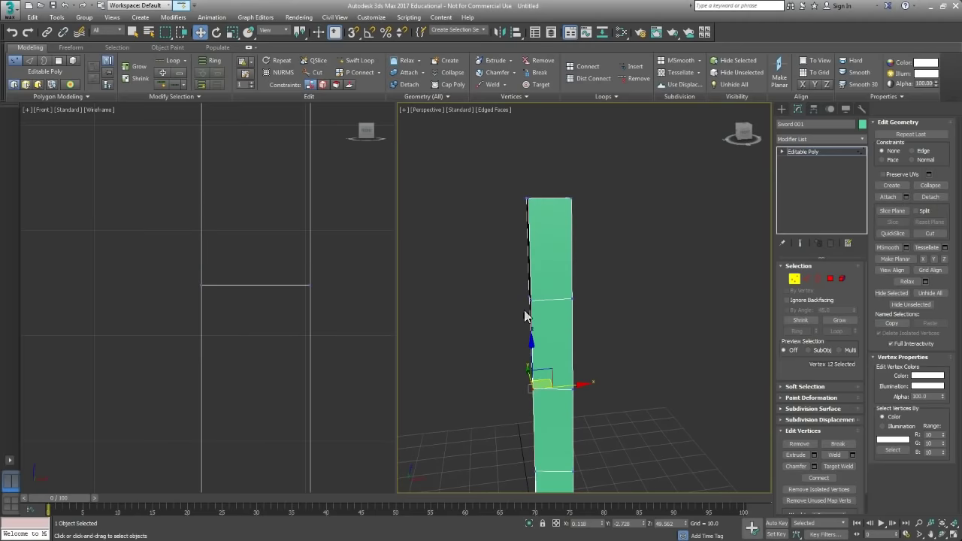
left_click_drag(543, 318, 545, 318)
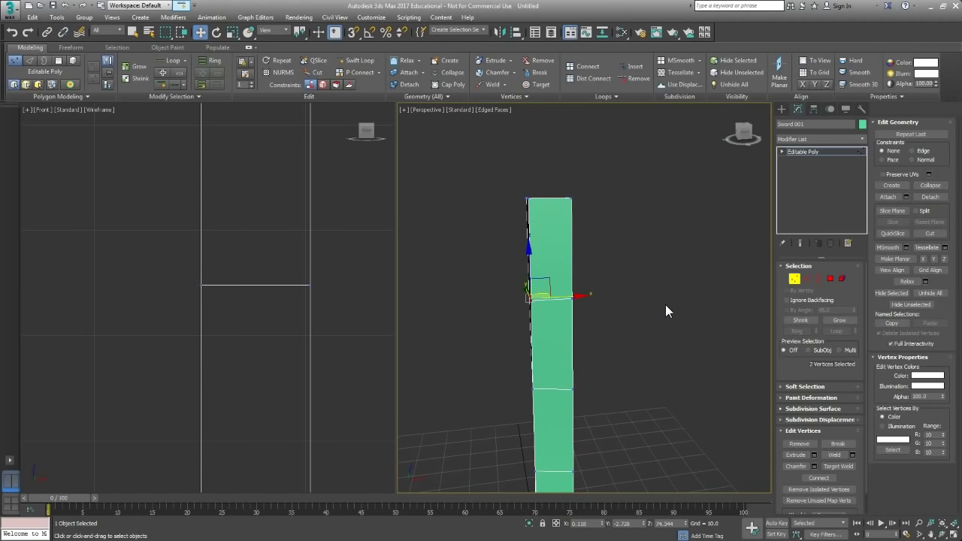
left_click(934, 186)
middle_click_drag(620, 305, 615, 300, "alt")
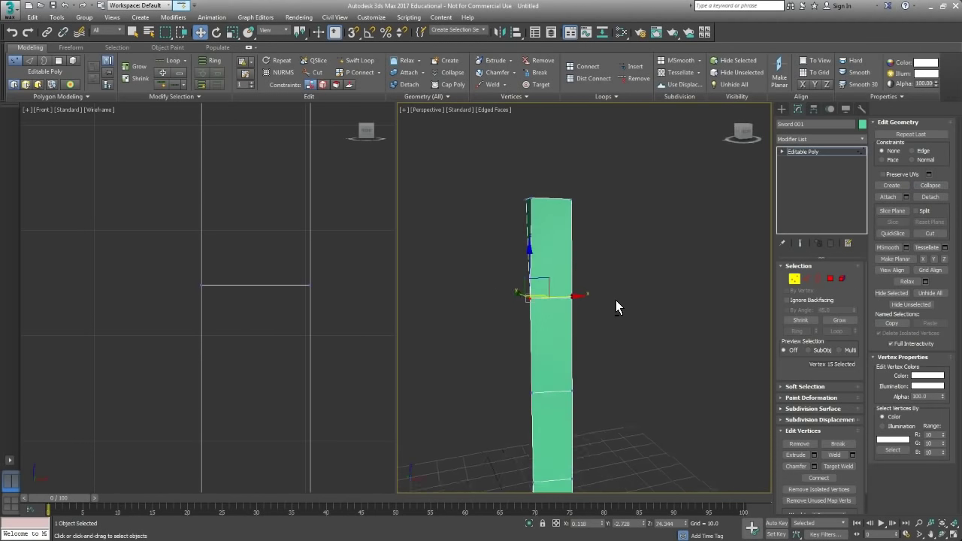
Collapse the vertex pair at the very top of the cutting edge into a single vertex
left_click(528, 199)
middle_click_drag(598, 329, 578, 339)
scroll(597, 317, "down", 3)
middle_click_drag(578, 339, 584, 303, "alt")
middle_click_drag(253, 192, 277, 396)
scroll(265, 302, "down", 3)
scroll(260, 253, "up", 3)
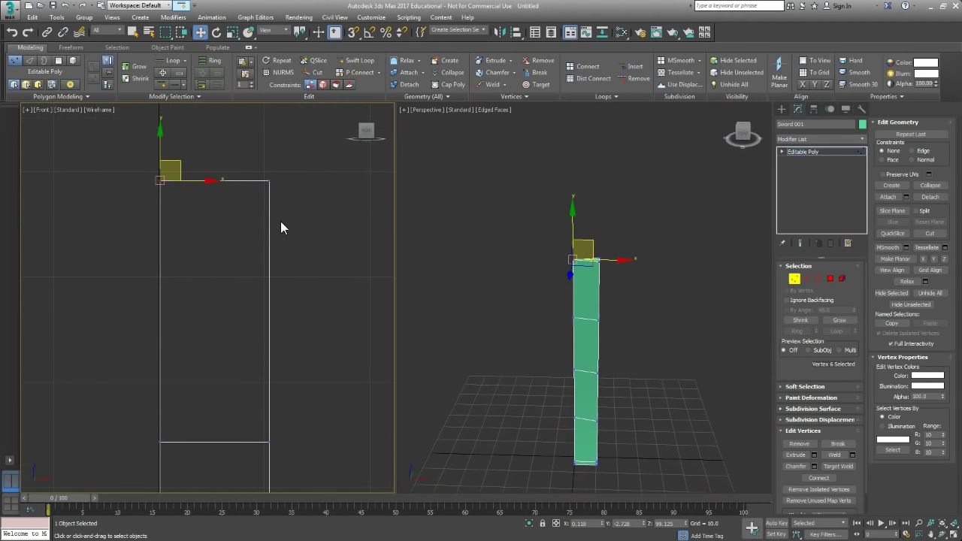
Form the pointed tip by lowering the back's top vertices and moving the cutting edge's top vertex to about X 9.3, Z 104.7
left_click_drag(289, 165, 247, 225)
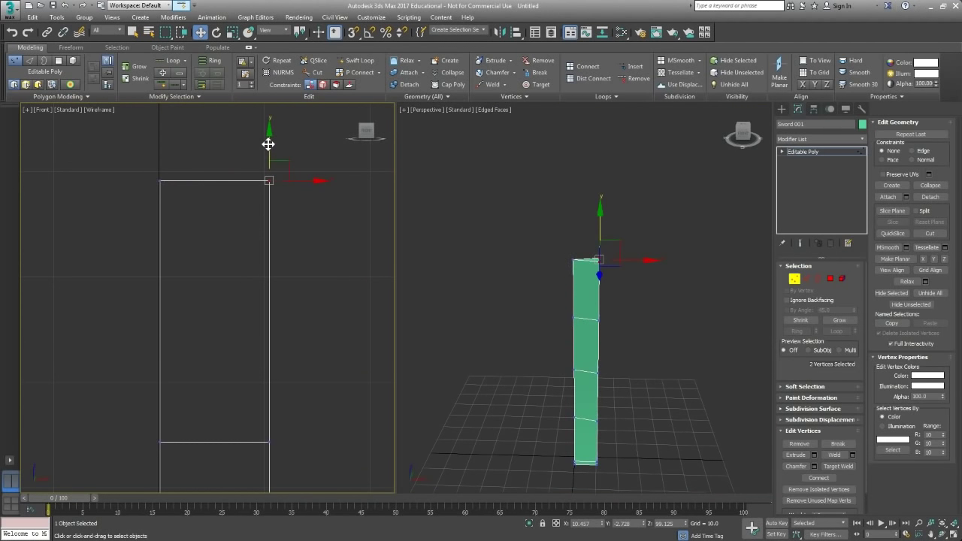
left_click_drag(268, 143, 267, 196)
left_click(160, 180)
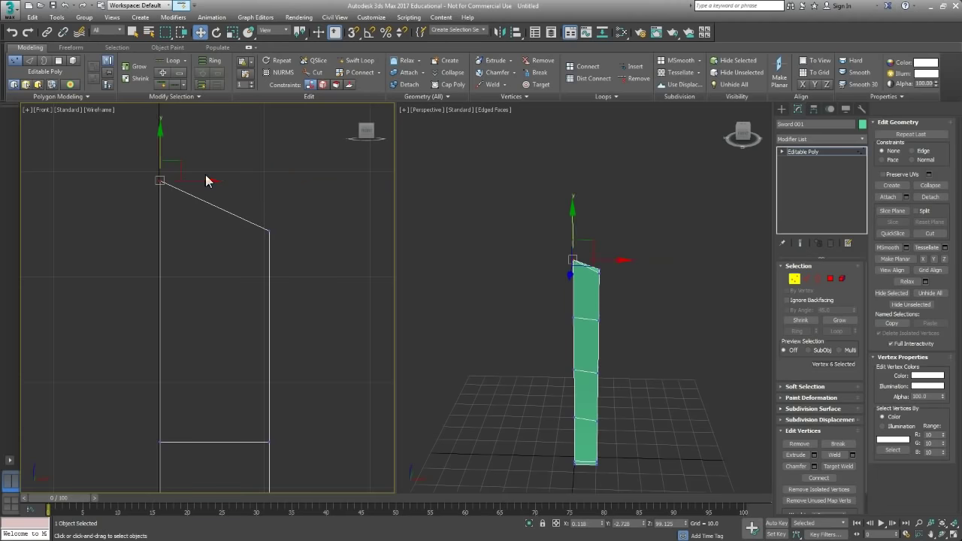
left_click_drag(196, 183, 301, 183)
left_click_drag(268, 155, 267, 96)
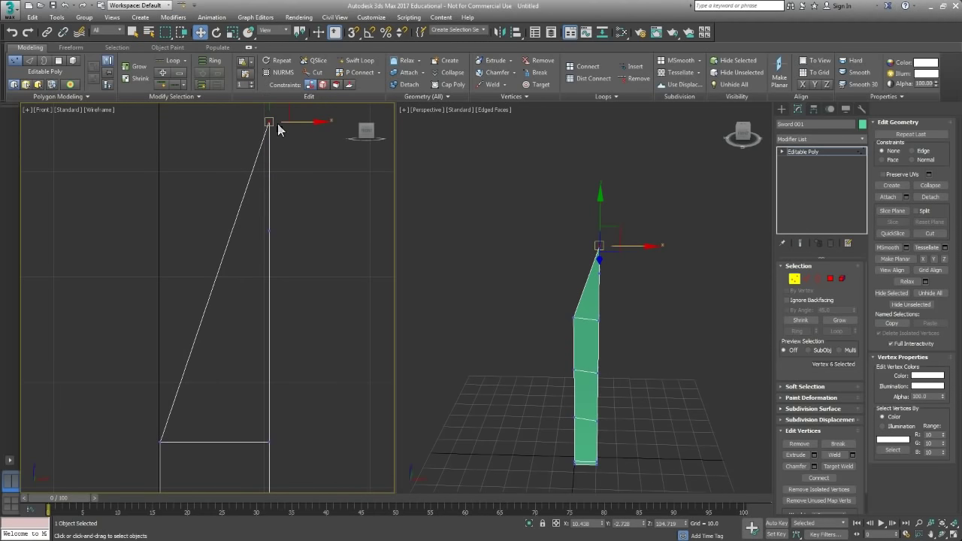
left_click_drag(307, 122, 289, 126)
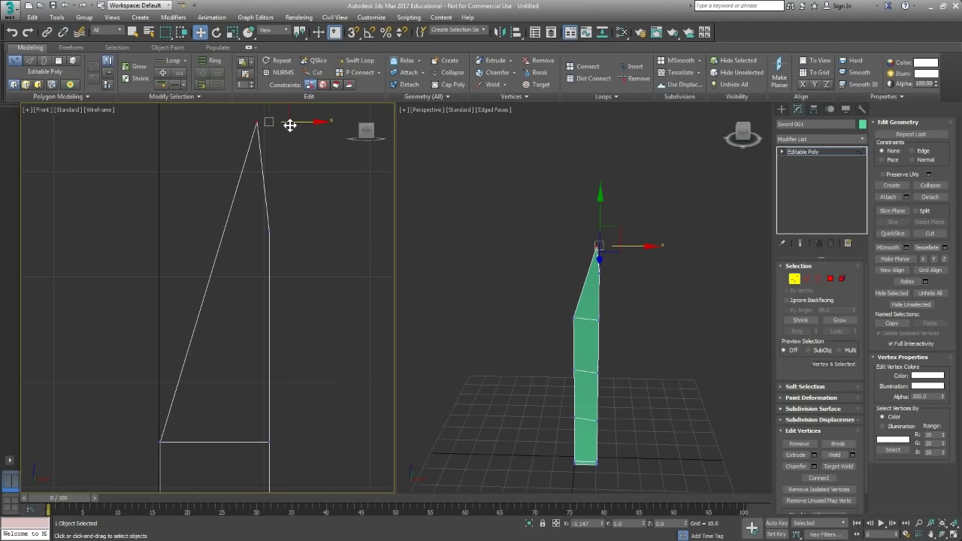
mouse_move(635, 343)
middle_mouse_down("alt")
mouse_move(641, 356)
mouse_move(590, 355)
mouse_move(648, 351)
middle_mouse_up("alt")
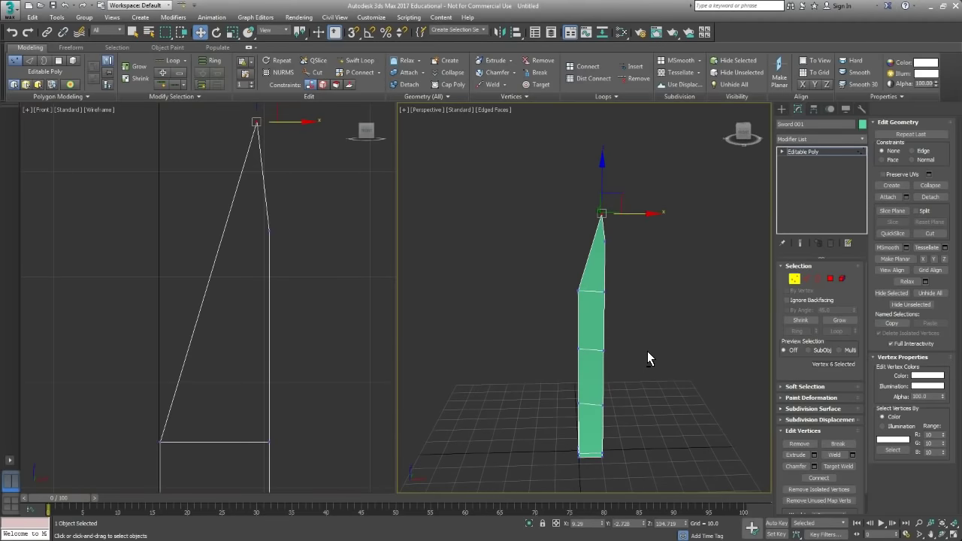
middle_click_drag(607, 384, 606, 366, "alt")
Raise the vertex row below the tip, with its cutting-edge vertex higher at about Z 87.1, to slant the division
scroll(262, 284, "down", 5)
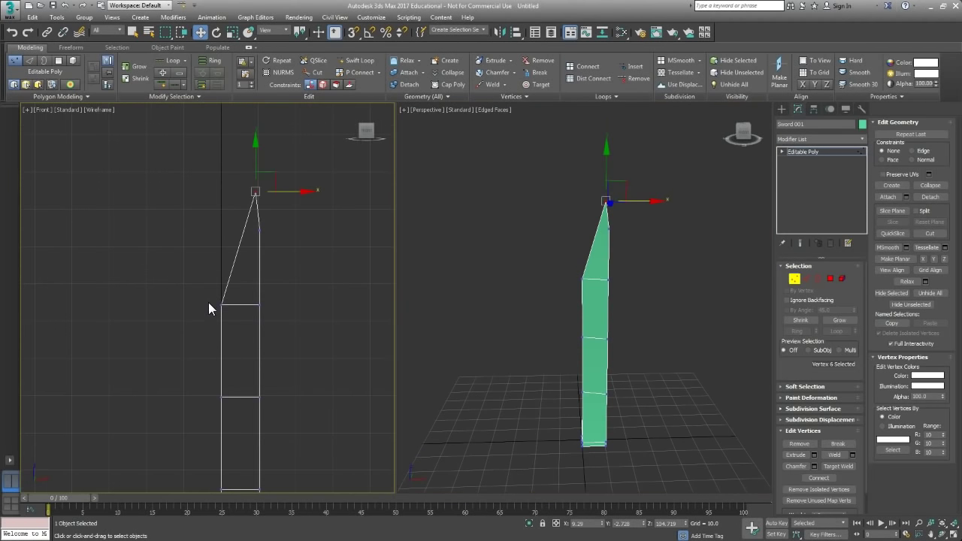
left_click_drag(280, 318, 279, 317)
left_click_drag(247, 277, 241, 242)
left_click(222, 282)
middle_click_drag(202, 357, 204, 320)
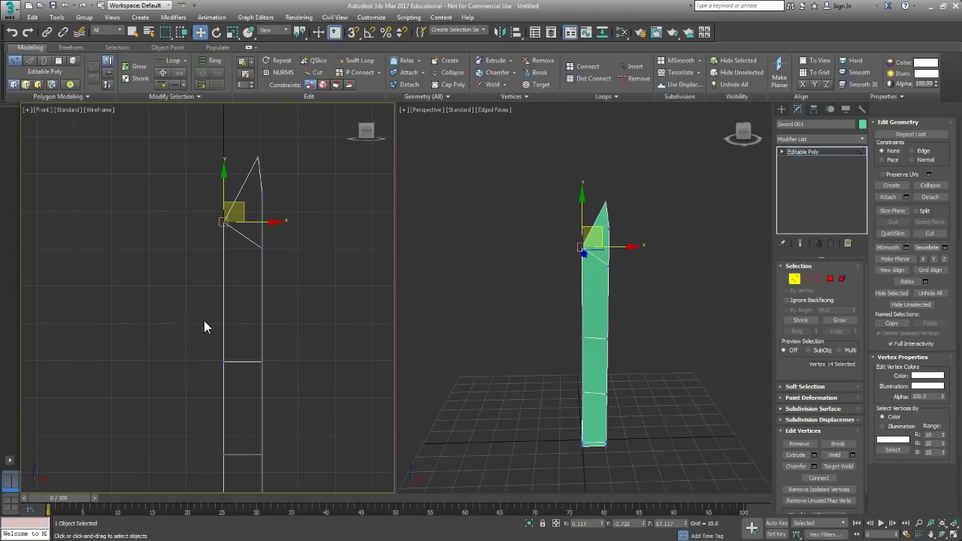
Move the next vertex row down the blade up to about Z 64.6
left_click_drag(204, 323, 282, 382)
left_click_drag(250, 330, 248, 274)
middle_click_drag(264, 310, 251, 281)
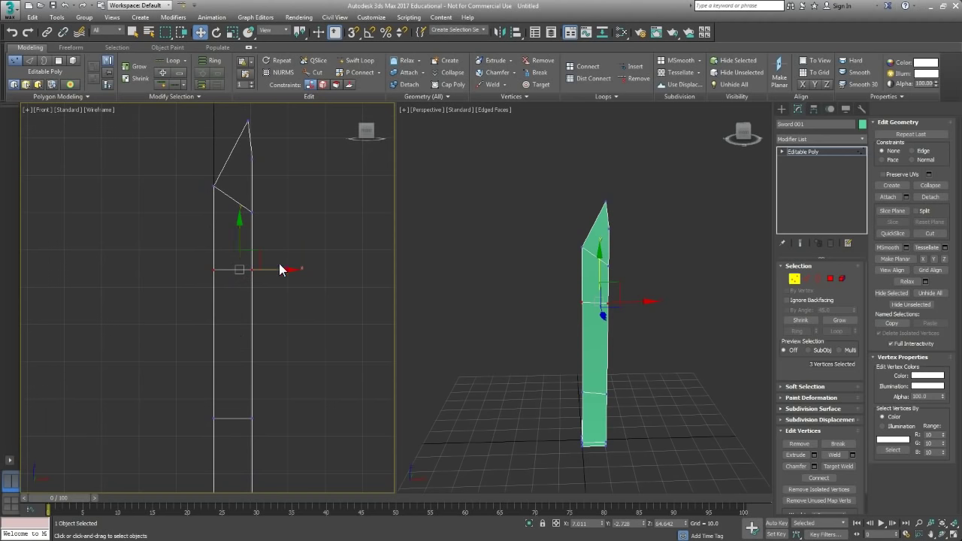
Insert a lengthwise edge loop down the middle of the blade with Swift Loop
middle_click_drag(255, 359, 264, 262)
mouse_move(585, 410)
middle_mouse_down()
mouse_move(585, 381)
mouse_move(601, 391)
mouse_move(594, 397)
middle_mouse_up()
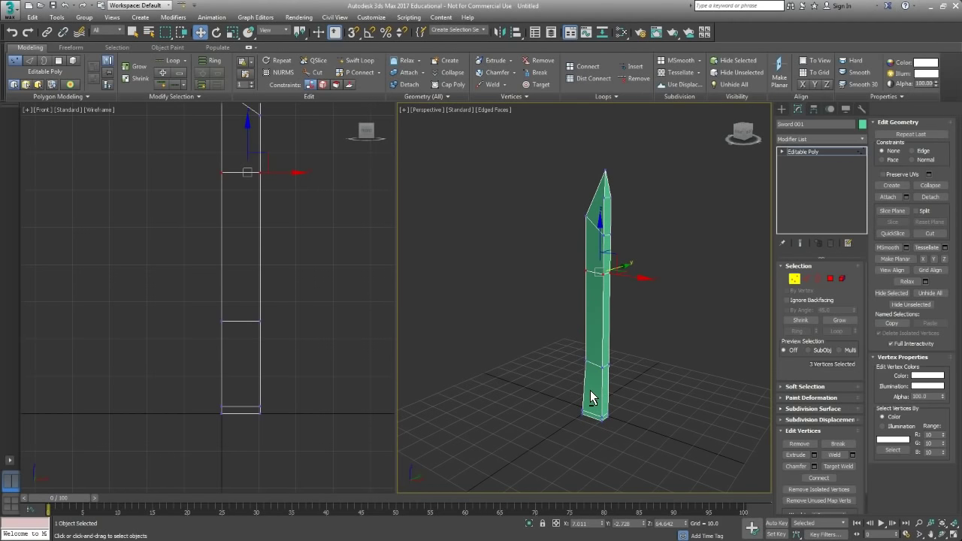
left_click(356, 60)
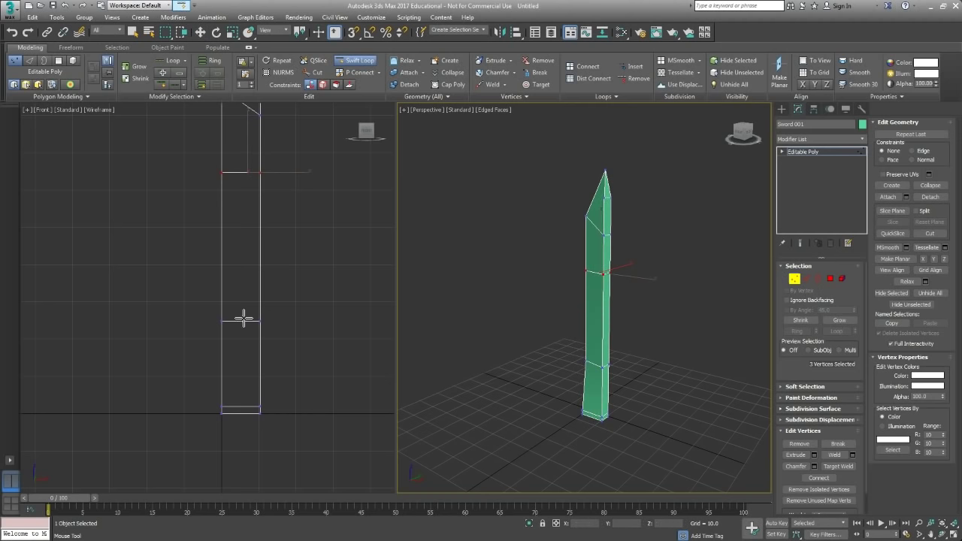
middle_click_drag(573, 375, 607, 374, "alt")
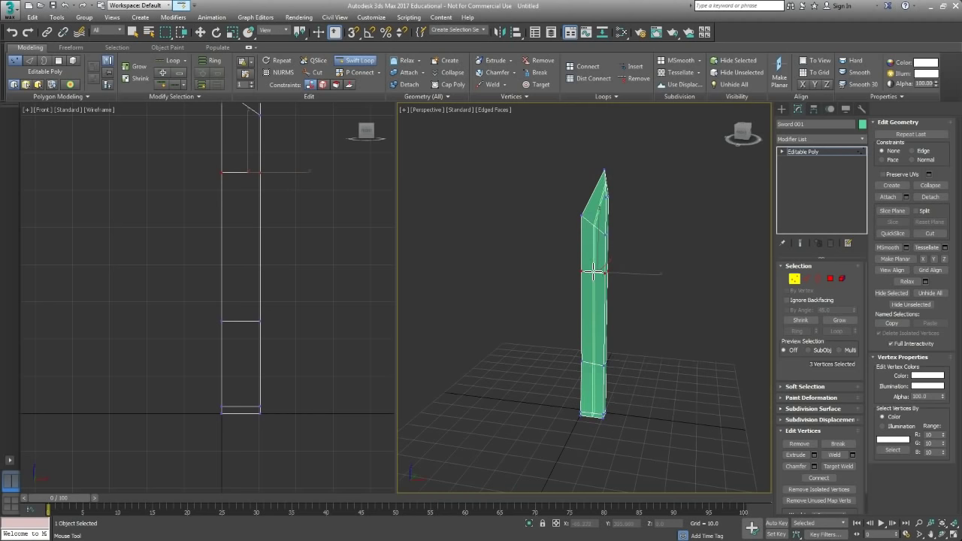
left_click(593, 272)
middle_click_drag(649, 315, 621, 332, "alt")
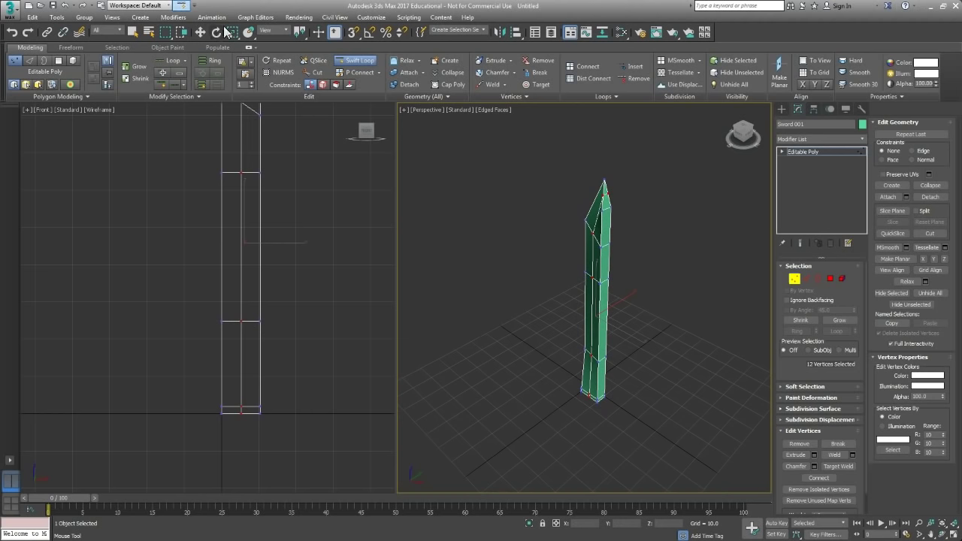
Shift the centre vertex pair on the slanted division to about X 4.7, Z 84.4, and lower the back's top vertices near the tip
key("w")
middle_click_drag(263, 223, 249, 343)
scroll(227, 242, "up", 2)
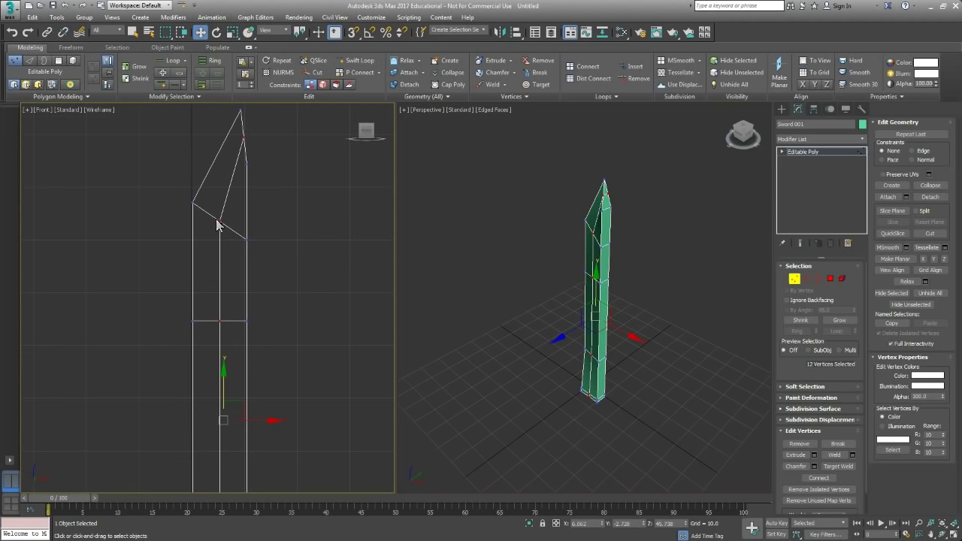
left_click_drag(216, 220, 237, 199)
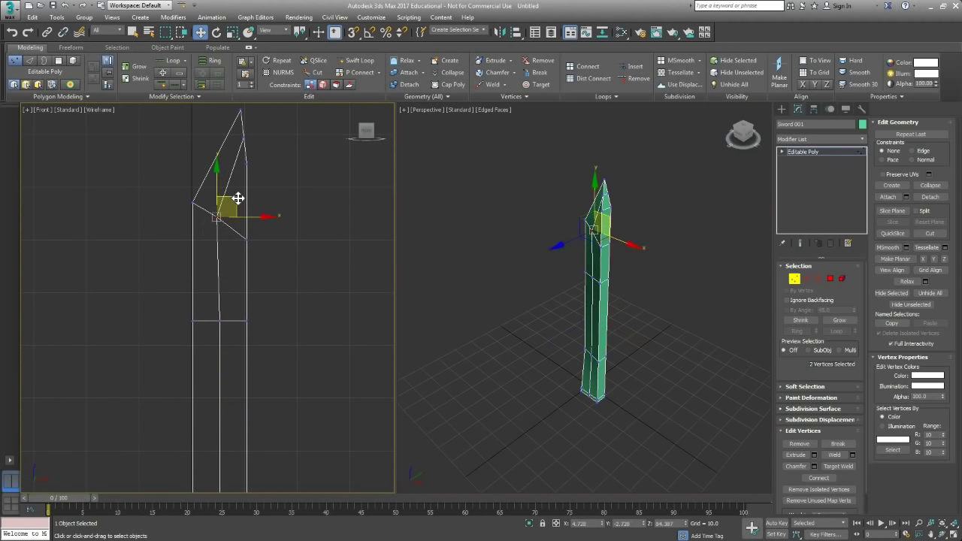
middle_click_drag(251, 195, 251, 229)
left_click_drag(242, 193, 259, 217)
left_click_drag(247, 166, 284, 218)
Collapse the remaining vertex pair on the cutting edge just above the blade's base into one vertex
middle_click_drag(645, 360, 386, 335, "alt")
middle_click_drag(177, 484, 247, 324)
left_click_drag(184, 381, 227, 398)
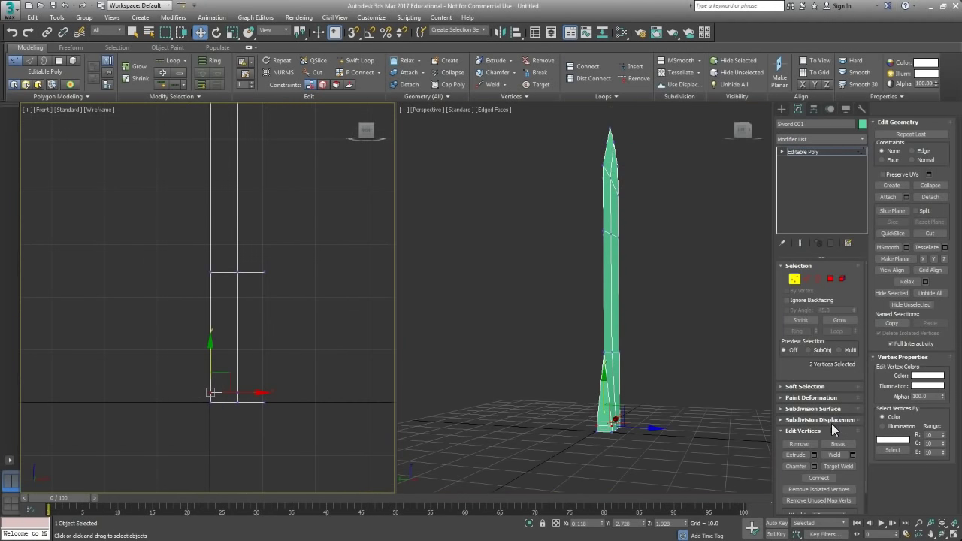
left_click(934, 186)
middle_click_drag(650, 391, 590, 388, "alt")
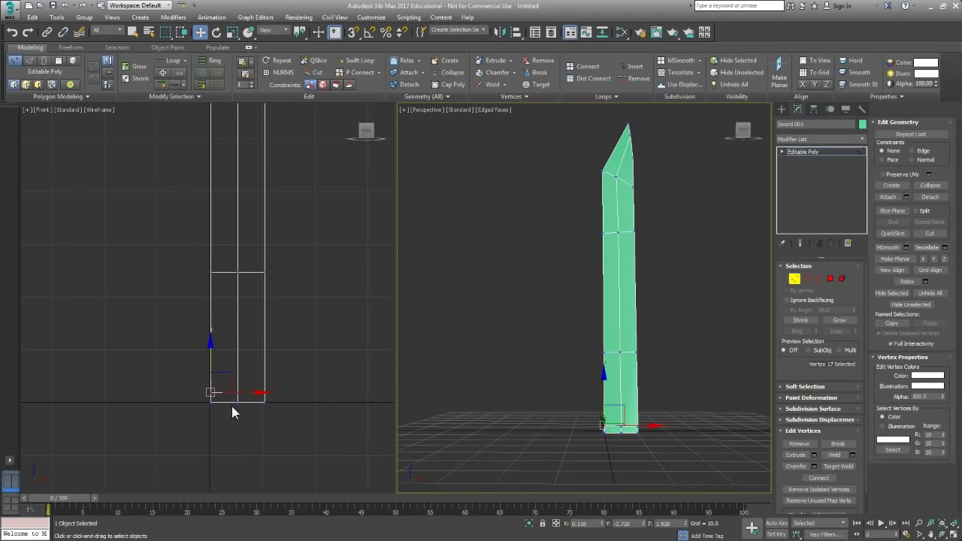
Raise the vertex row just above the blade's base slightly and deselect it
left_click_drag(204, 410, 296, 400)
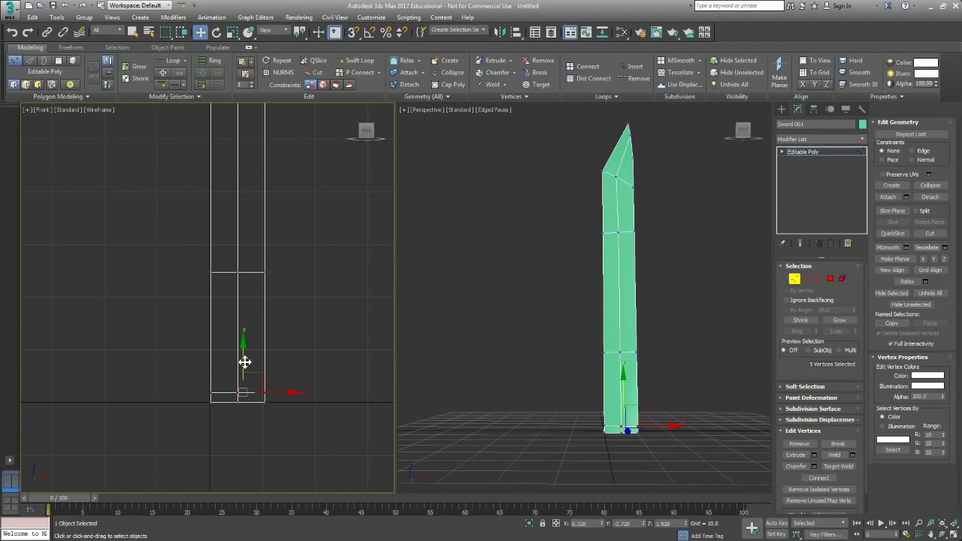
left_click_drag(245, 362, 245, 354)
middle_click_drag(538, 395, 598, 400, "alt")
left_click(681, 432)
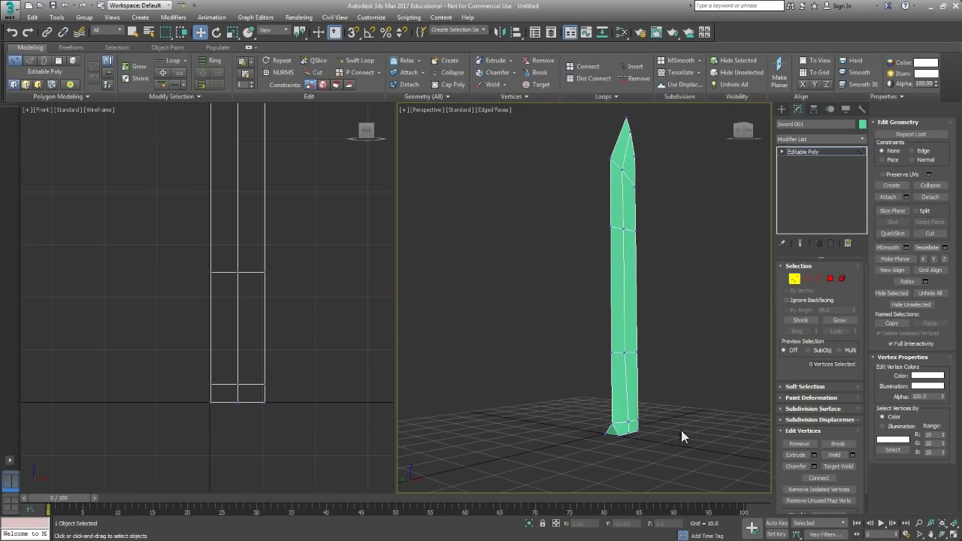
middle_click_drag(681, 429, 561, 449, "alt")
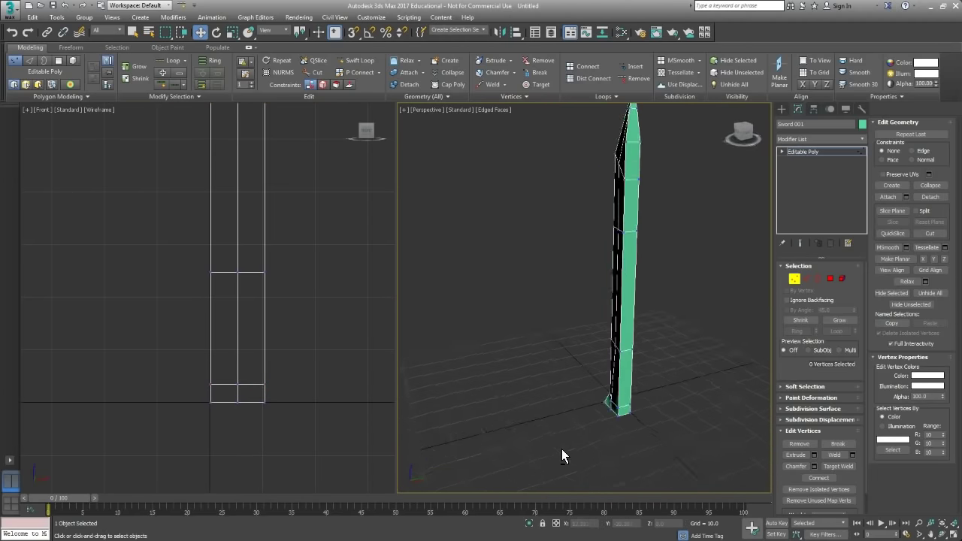
Select the whole blade element and scale it down along Y to thin the blade
left_click(841, 279)
left_click(624, 308)
middle_click_drag(625, 308, 561, 370, "alt")
key("r")
left_click_drag(526, 372, 535, 359)
middle_click_drag(550, 358, 520, 371, "alt")
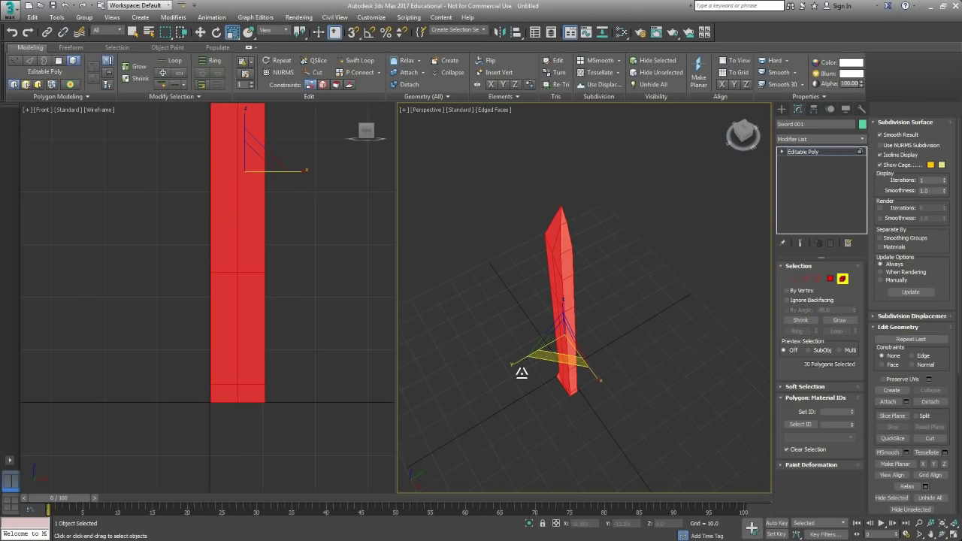
left_click_drag(518, 361, 528, 355)
middle_click_drag(529, 355, 606, 399, "alt")
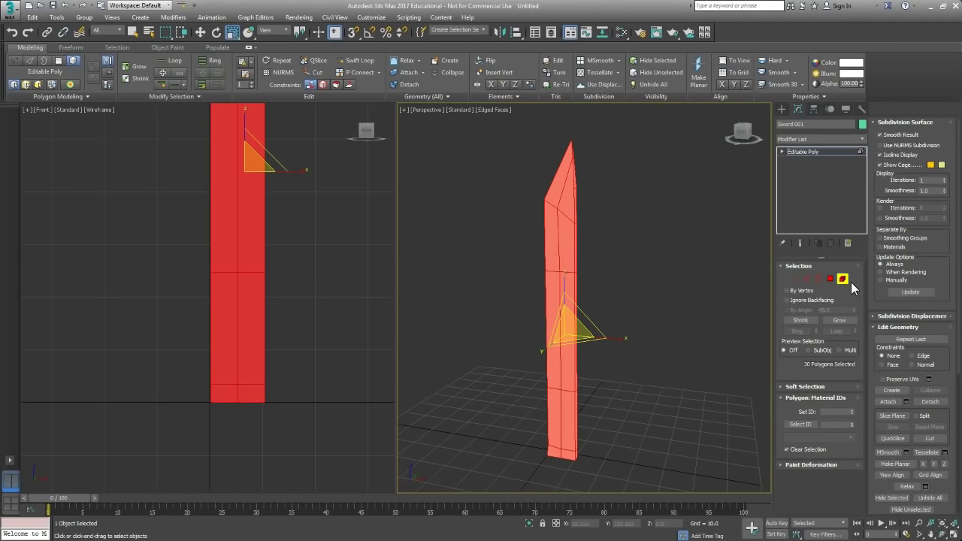
Move the middle lengthwise edge loop along X slightly toward the cutting edge
left_click(806, 280)
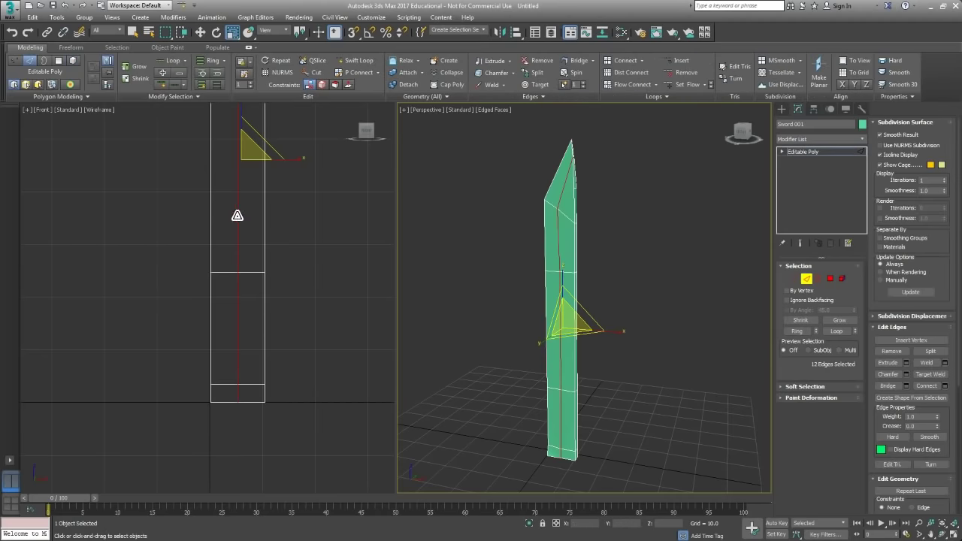
middle_click_drag(238, 216, 259, 287)
key("w")
left_click_drag(301, 231, 296, 231)
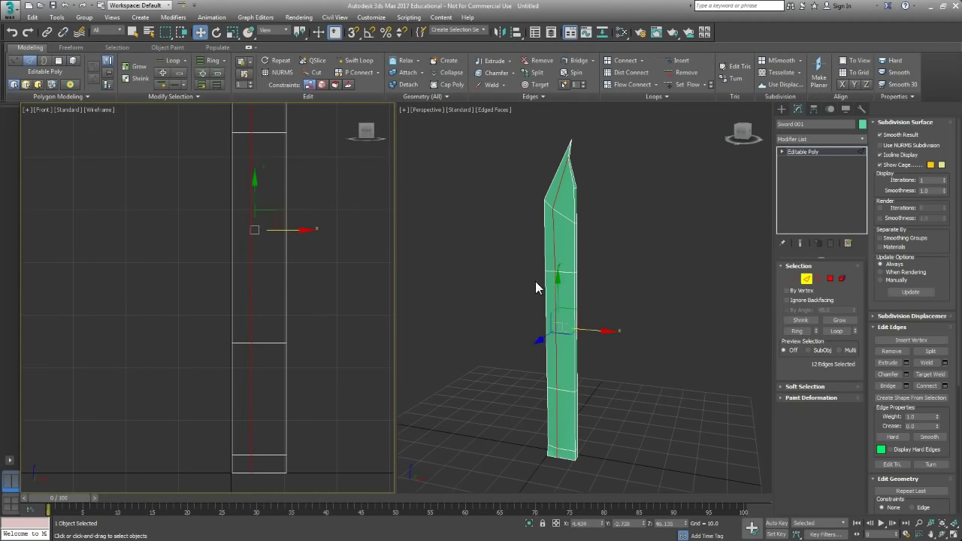
middle_click_drag(535, 284, 575, 304, "alt")
scroll(577, 313, "up", 3)
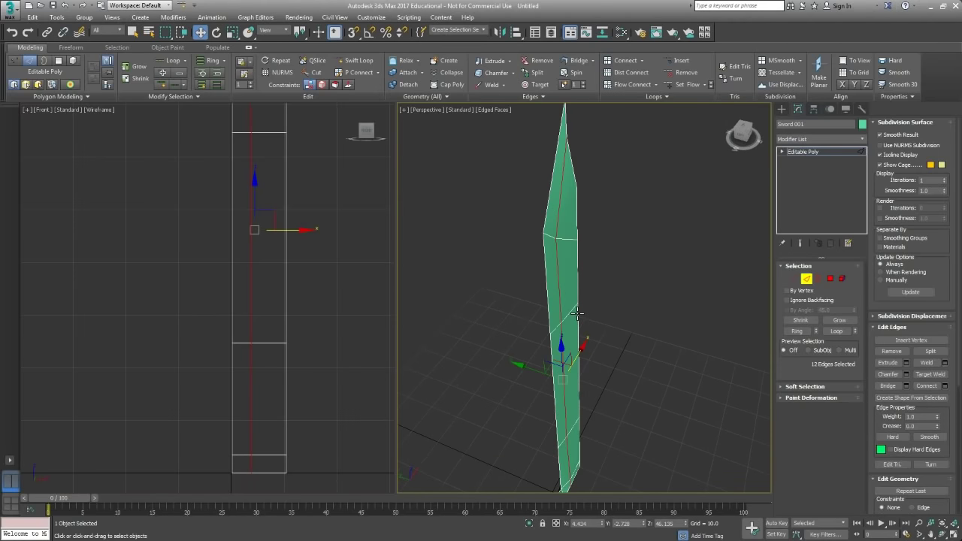
middle_click_drag(311, 270, 313, 291)
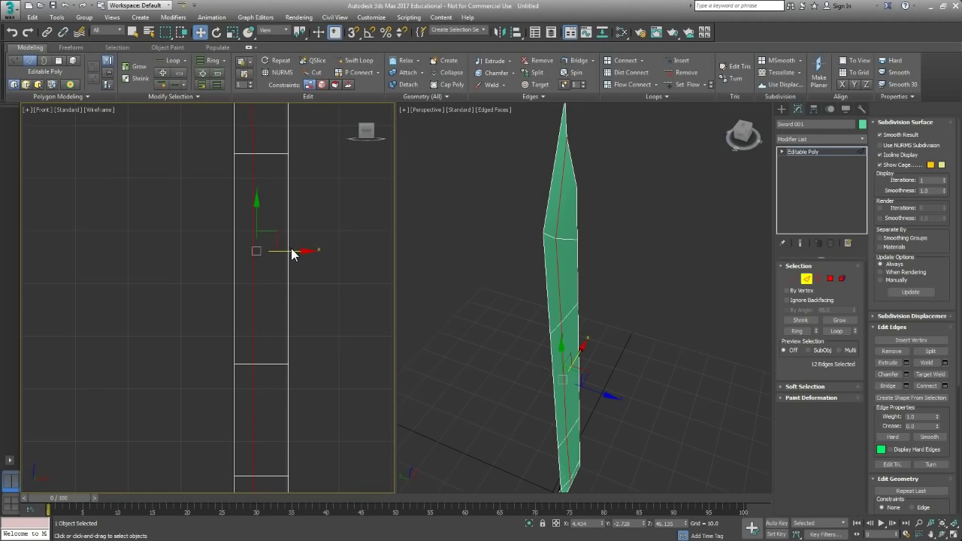
left_click_drag(293, 251, 298, 251)
Scale the middle edge loop outward along Y to about 190% to form a raised ridge on both faces
middle_click(526, 310)
key("e")
key("r")
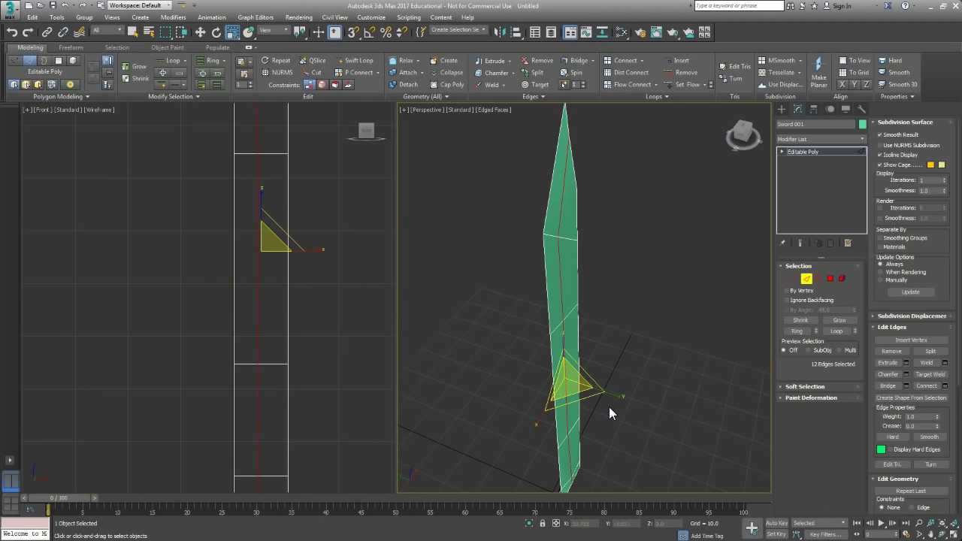
middle_click_drag(609, 406, 604, 404, "alt")
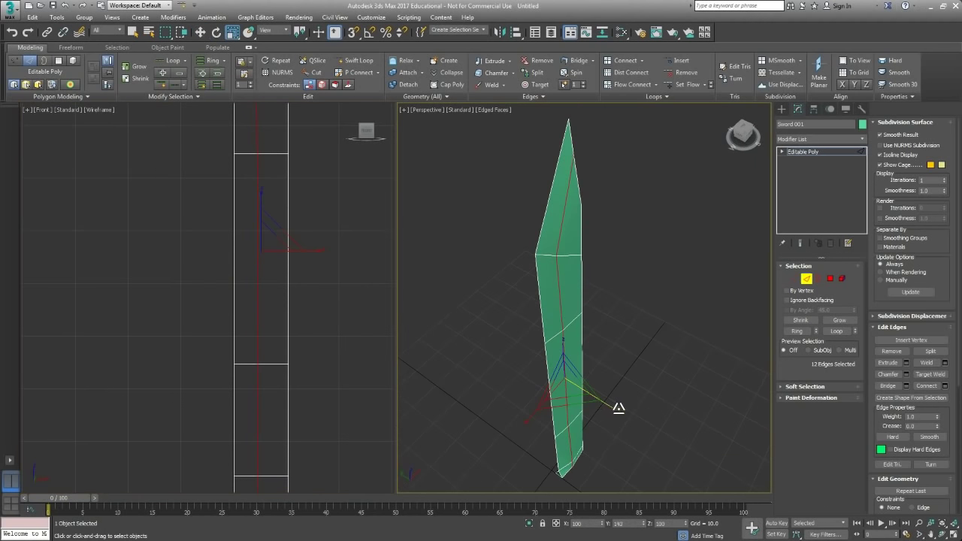
left_click_drag(623, 411, 623, 411)
middle_click_drag(623, 411, 521, 326, "alt")
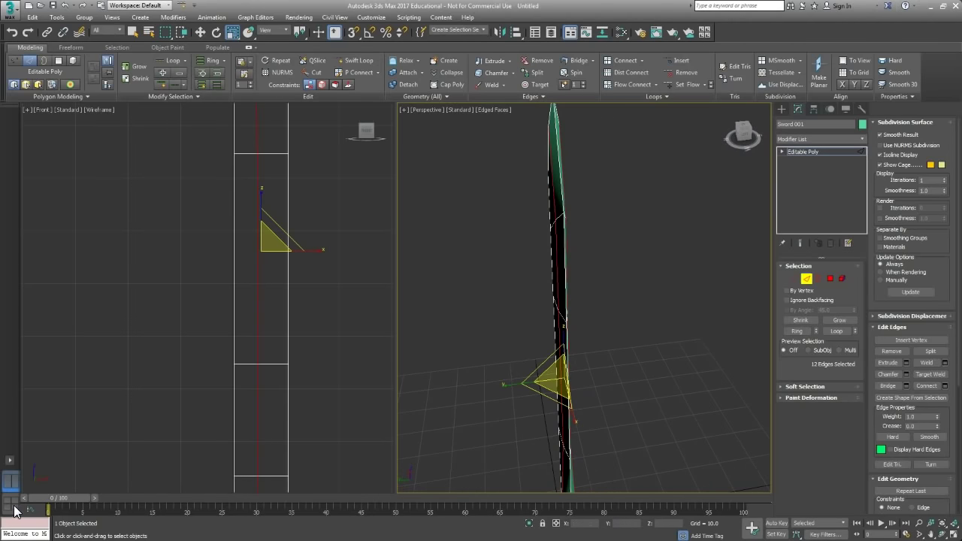
Move the ridge's top vertex pair to about X 9.9, and raise it together with the tip vertex by about 2.5 units
key("w")
middle_click_drag(526, 414, 547, 374, "alt")
middle_click_drag(246, 318, 240, 374)
scroll(244, 354, "down", 4)
middle_click_drag(265, 254, 254, 302)
scroll(254, 275, "up", 2)
scroll(248, 263, "up", 3)
key("1")
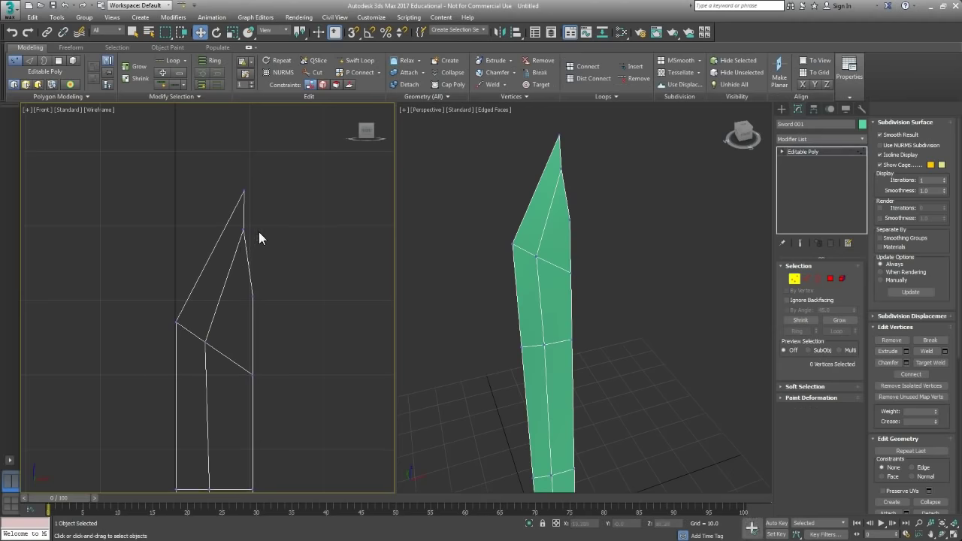
left_click_drag(254, 219, 272, 213)
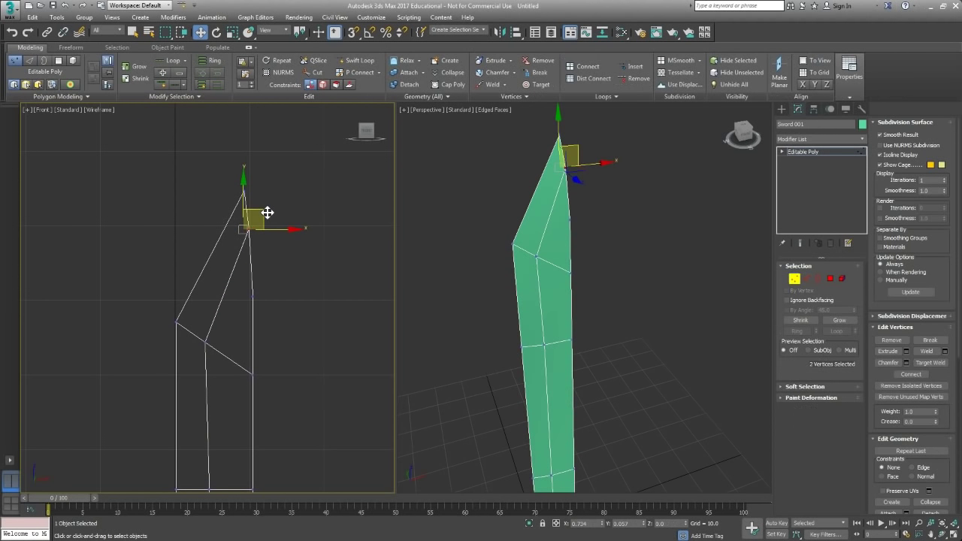
left_click_drag(266, 213, 273, 213)
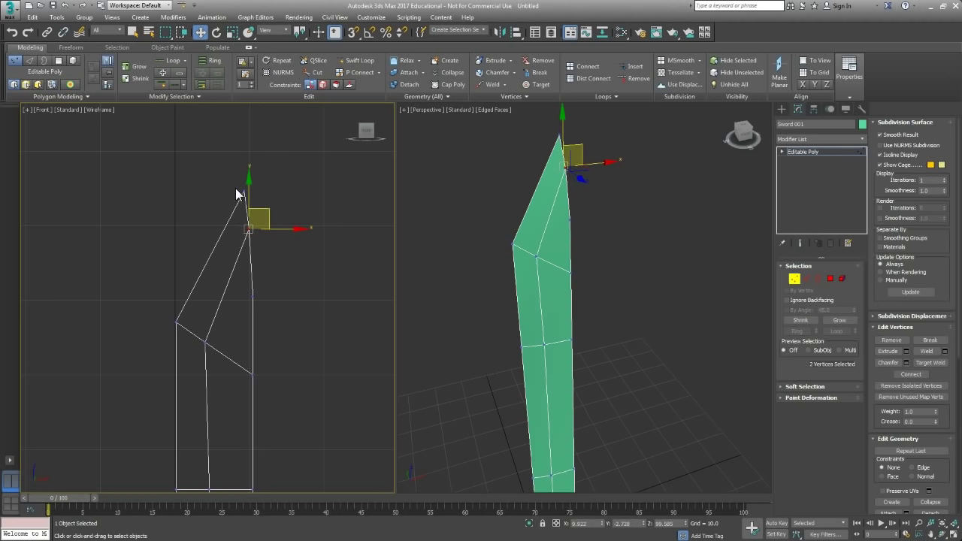
left_click_drag(231, 182, 247, 167, "ctrl")
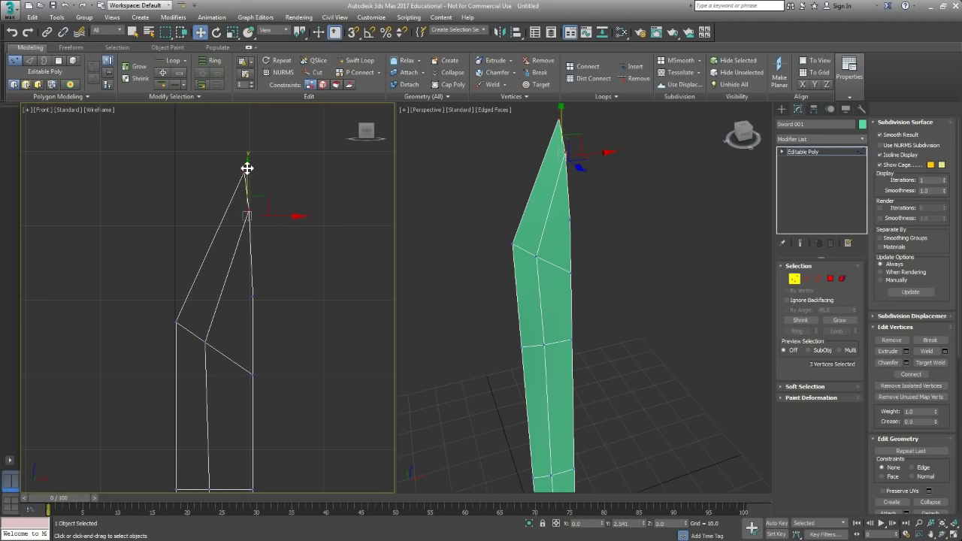
Bevel the two polygons on the blade's underside outward with a height of 0 and an outline of about 3.0
middle_click_drag(615, 337, 643, 396, "alt")
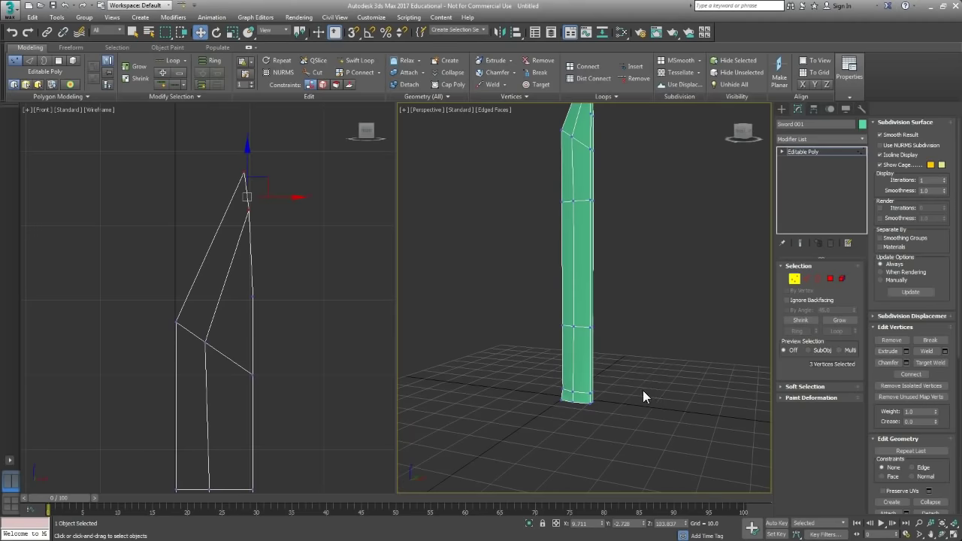
middle_click_drag(631, 334, 661, 323, "alt")
left_click(829, 278)
left_click(559, 229)
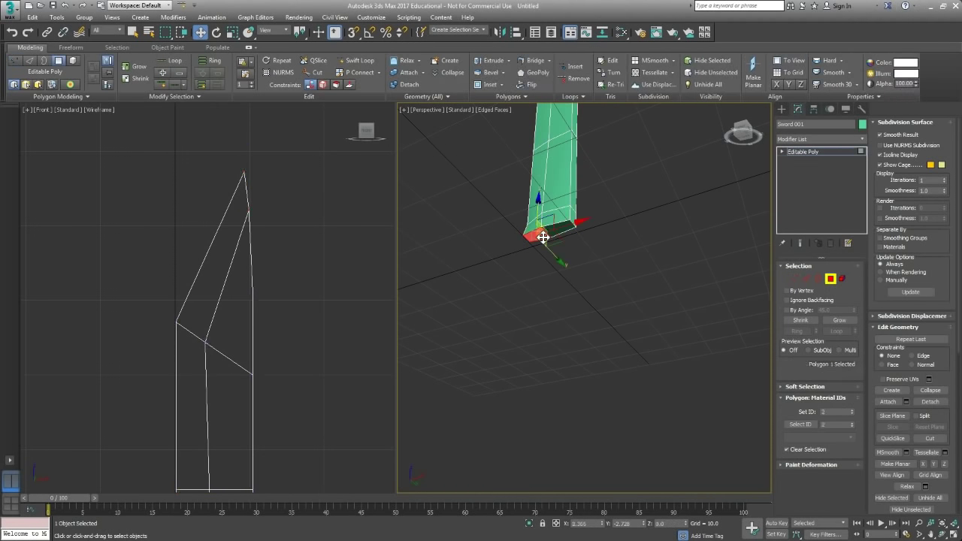
middle_click_drag(602, 298, 617, 316, "alt")
left_click(923, 326)
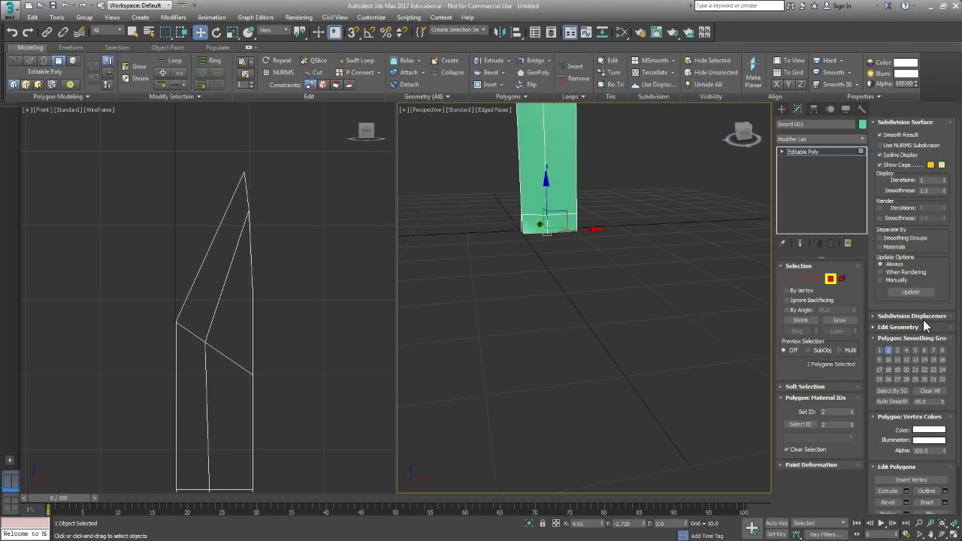
left_click(934, 338)
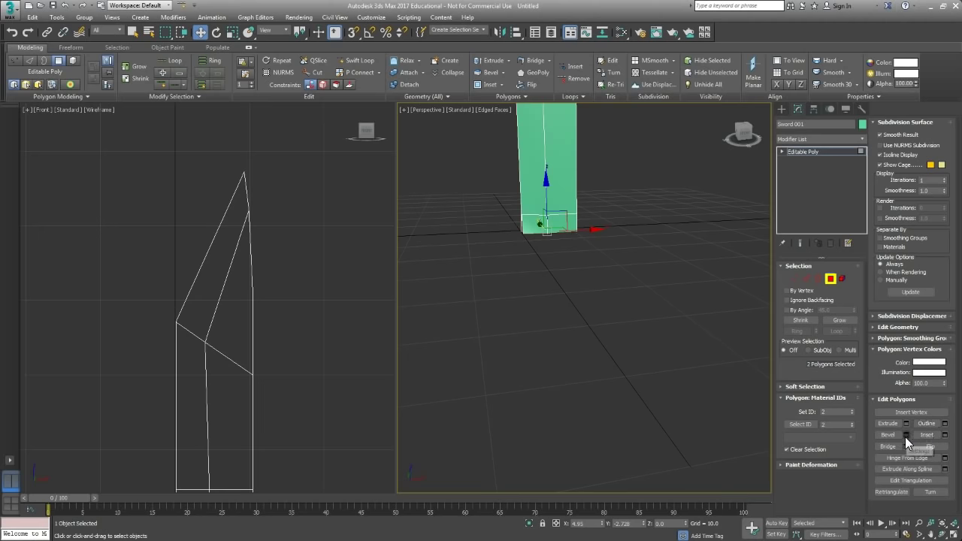
left_click(906, 435)
middle_click_drag(556, 273, 549, 308, "alt")
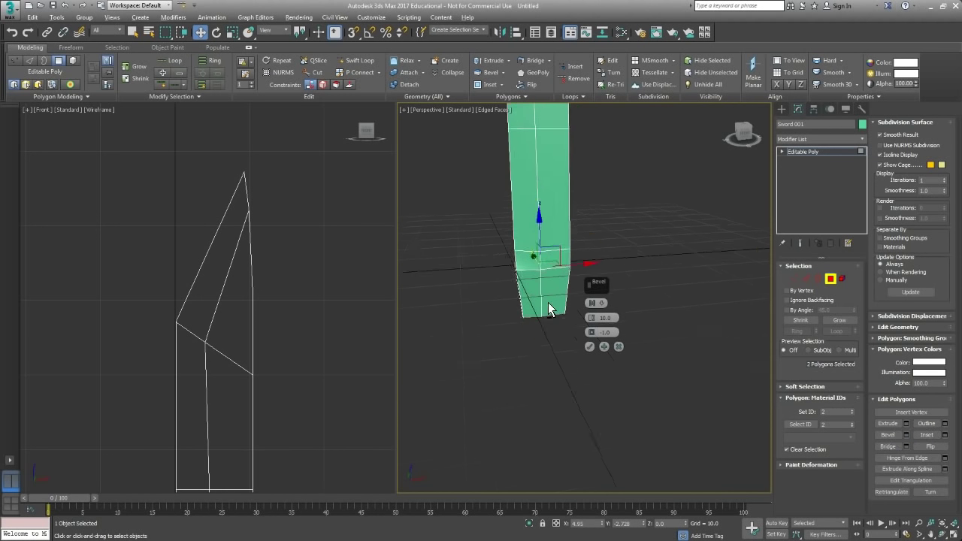
left_click(600, 302)
left_click(623, 321)
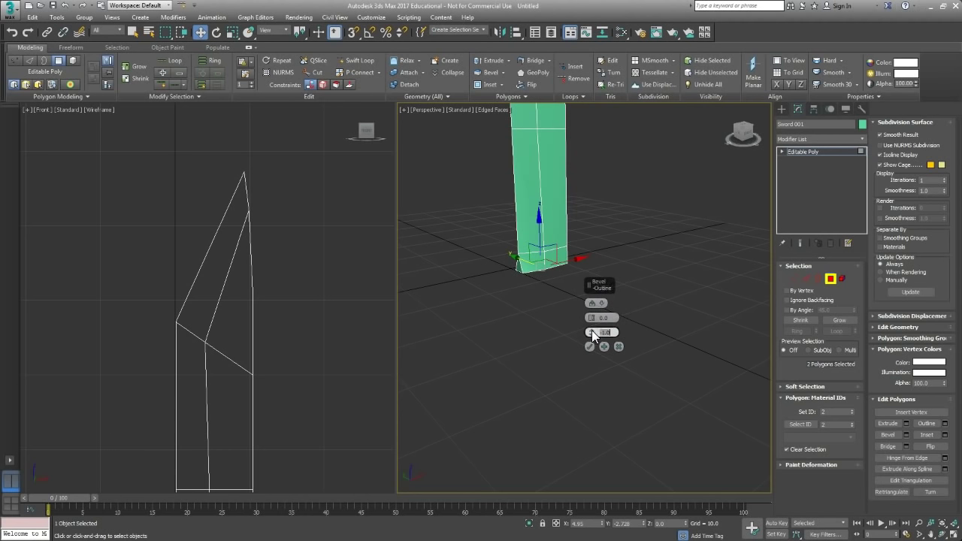
mouse_move(590, 332)
left_mouse_down()
mouse_move(593, 315)
mouse_move(593, 358)
mouse_move(596, 314)
left_mouse_up()
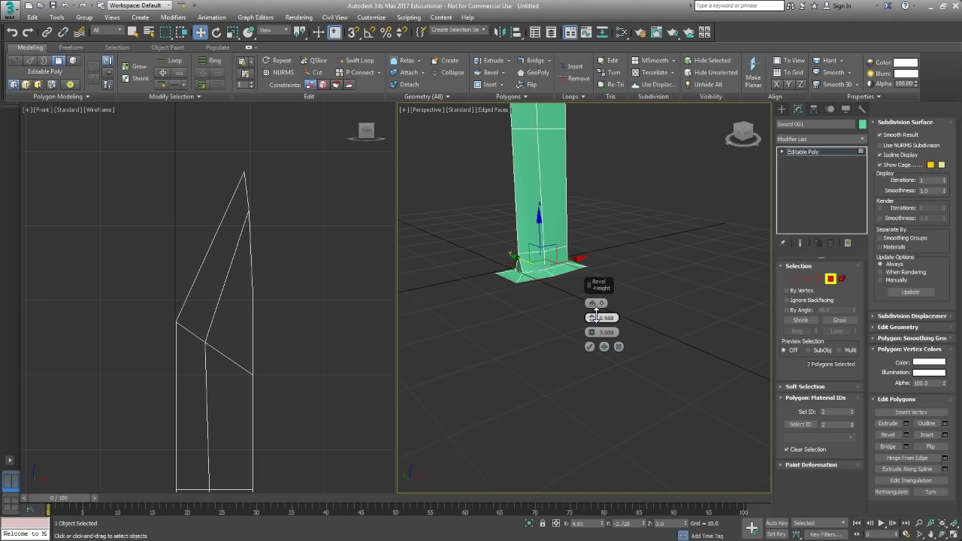
right_click(600, 319)
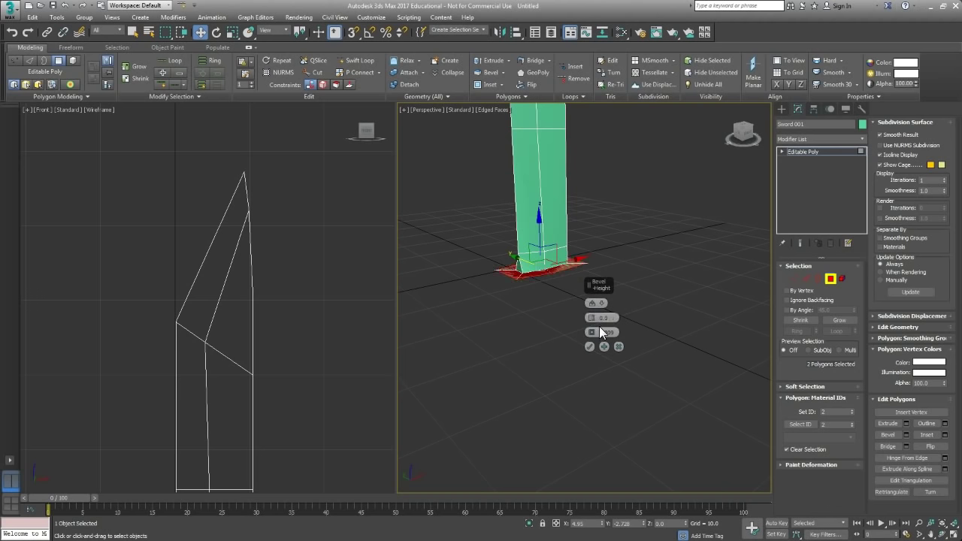
middle_click_drag(544, 276, 590, 347, "alt")
left_click(590, 347)
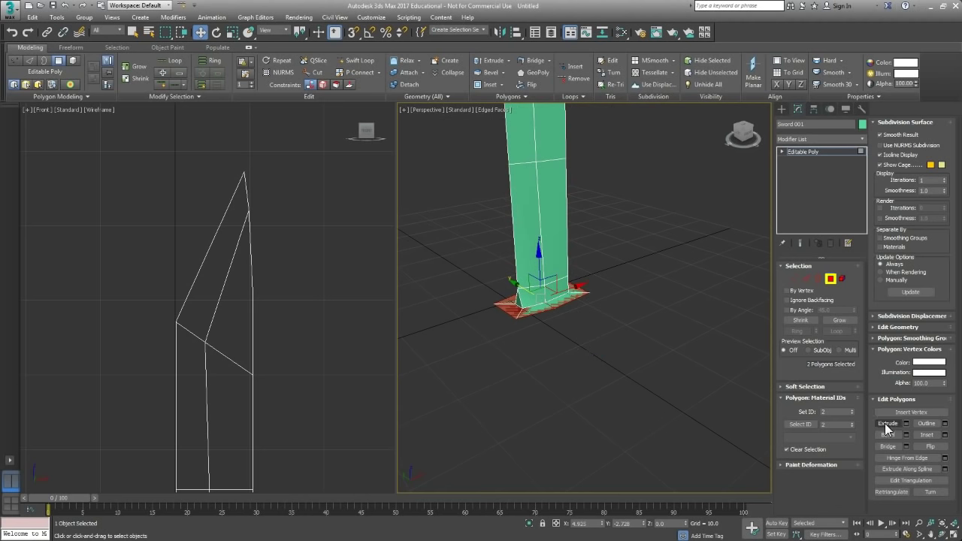
Extrude the two widened polygons on the blade's underside by about 8.9 to form the guard block
left_click(906, 423)
middle_click_drag(555, 317, 582, 318, "alt")
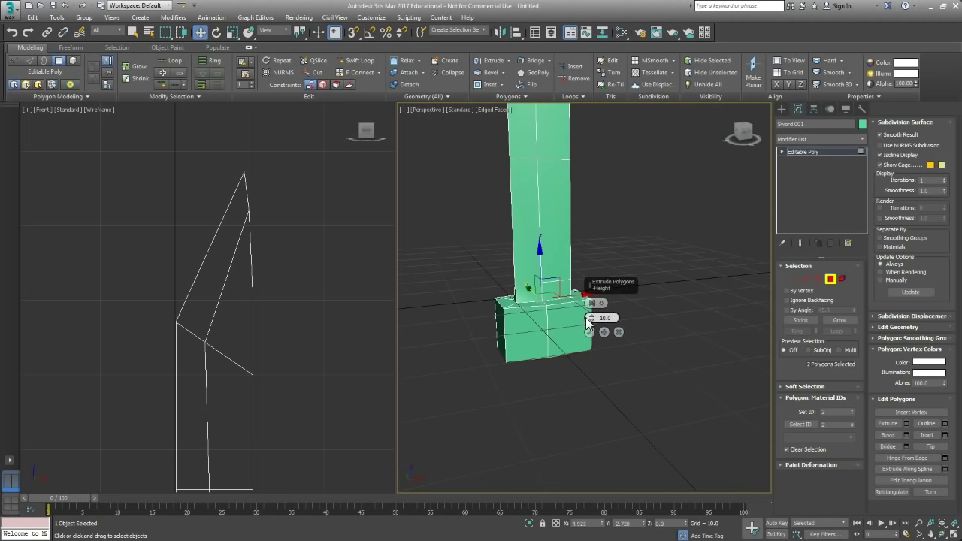
left_click_drag(591, 317, 594, 319)
mouse_move(544, 360)
middle_mouse_down("alt")
mouse_move(542, 343)
mouse_move(559, 348)
middle_mouse_up("alt")
key("f")
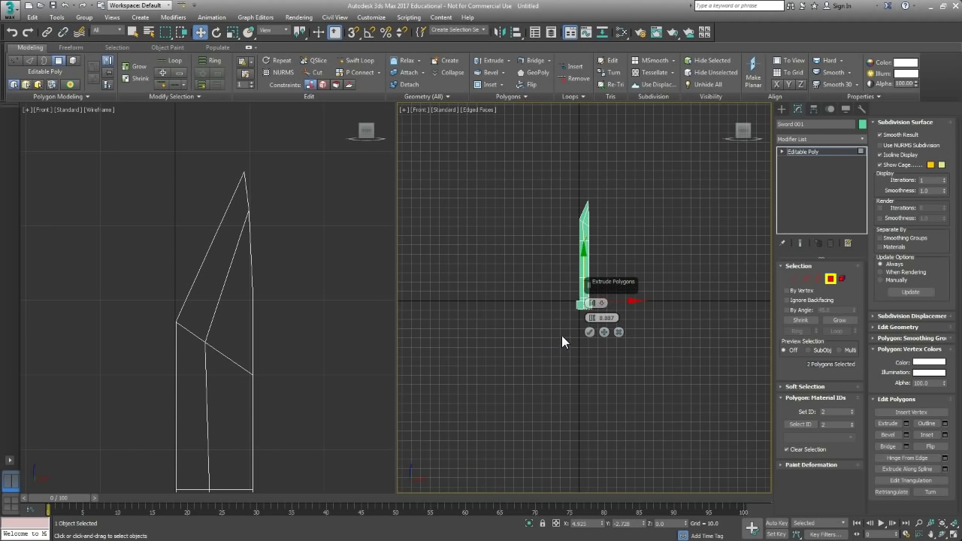
scroll(281, 380, "down", 6)
middle_click_drag(263, 432, 313, 304)
scroll(256, 373, "up", 5)
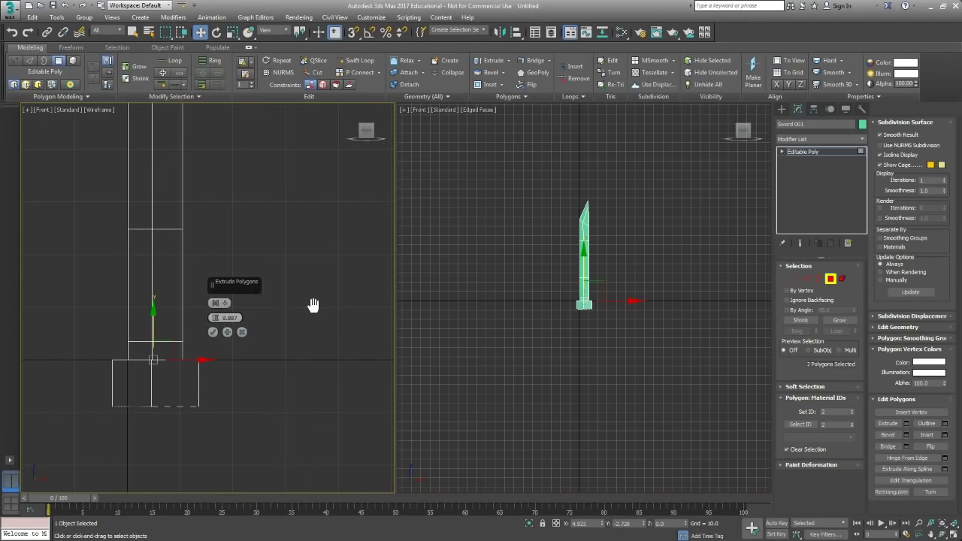
scroll(585, 356, "up", 8)
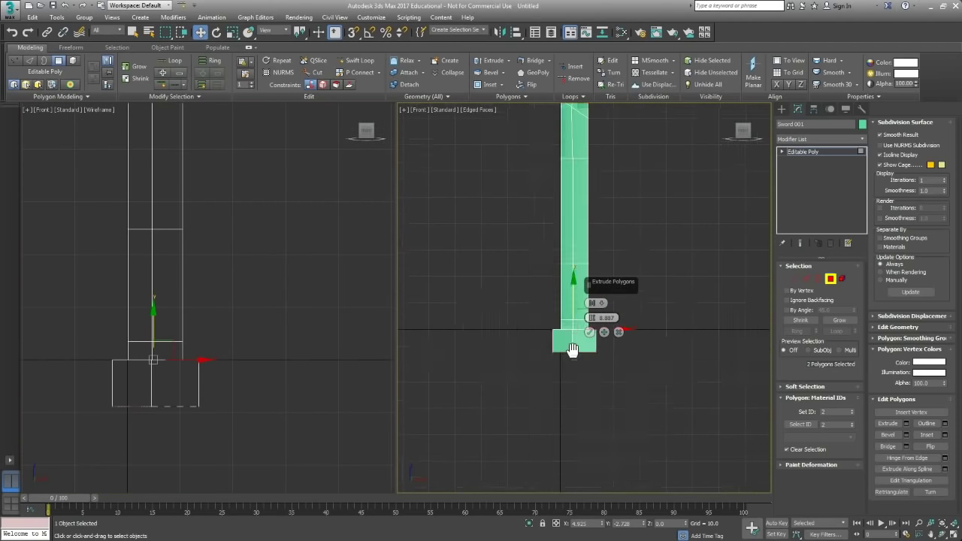
left_click(589, 332)
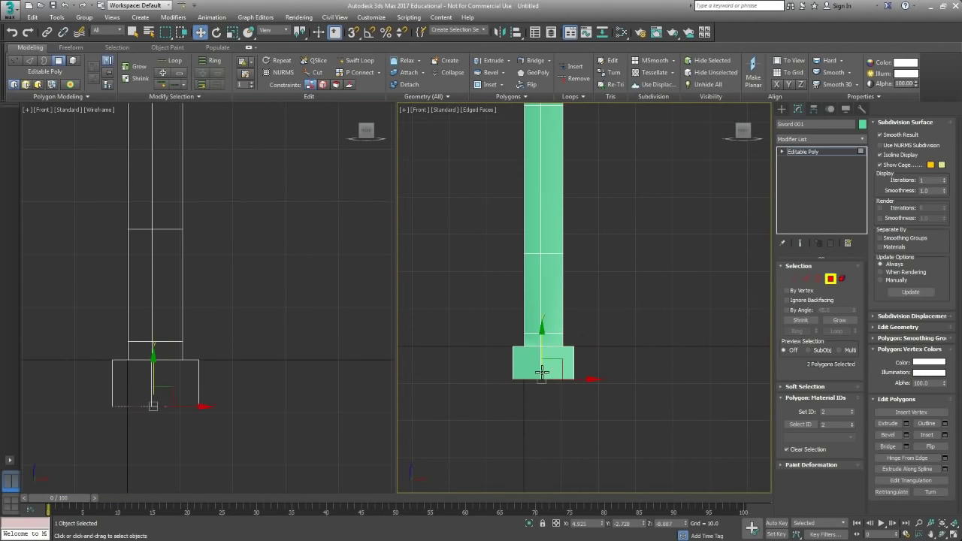
Move the two middle vertical edges of the block's faces about 0.8 along X
middle_click_drag(558, 378, 619, 412, "alt")
key("p")
scroll(616, 405, "up", 2)
mouse_move(562, 397)
middle_mouse_down()
mouse_move(609, 408)
mouse_move(637, 381)
mouse_move(665, 375)
mouse_move(639, 354)
mouse_move(605, 345)
mouse_move(557, 379)
middle_mouse_up()
scroll(616, 379, "up", 3)
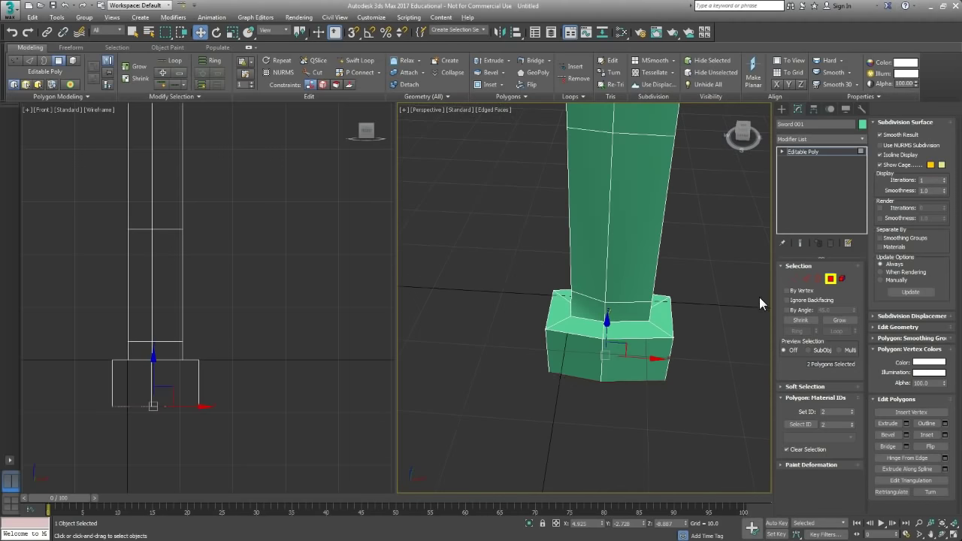
left_click(805, 279)
left_click(607, 351)
middle_click_drag(607, 350, 589, 386, "alt")
left_click(532, 375, "ctrl")
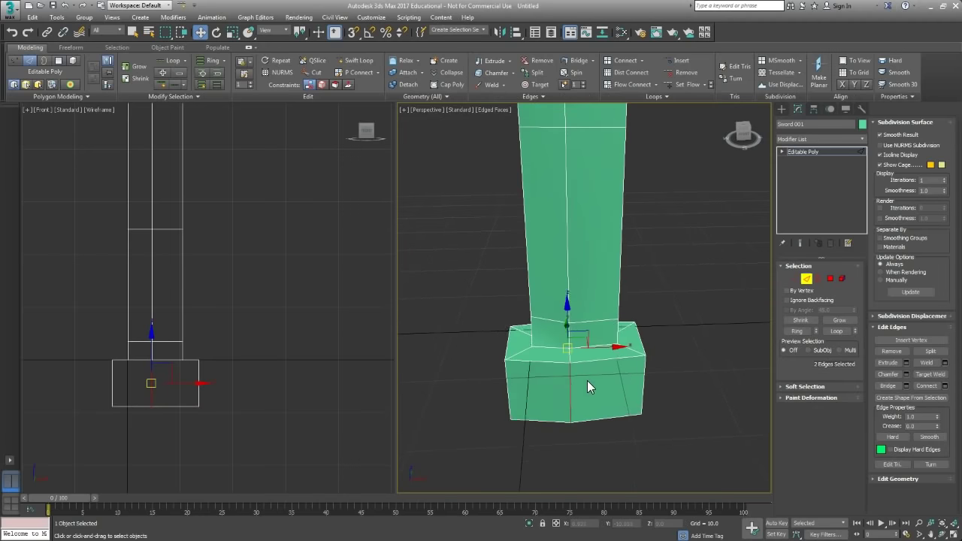
left_click_drag(607, 345, 615, 348)
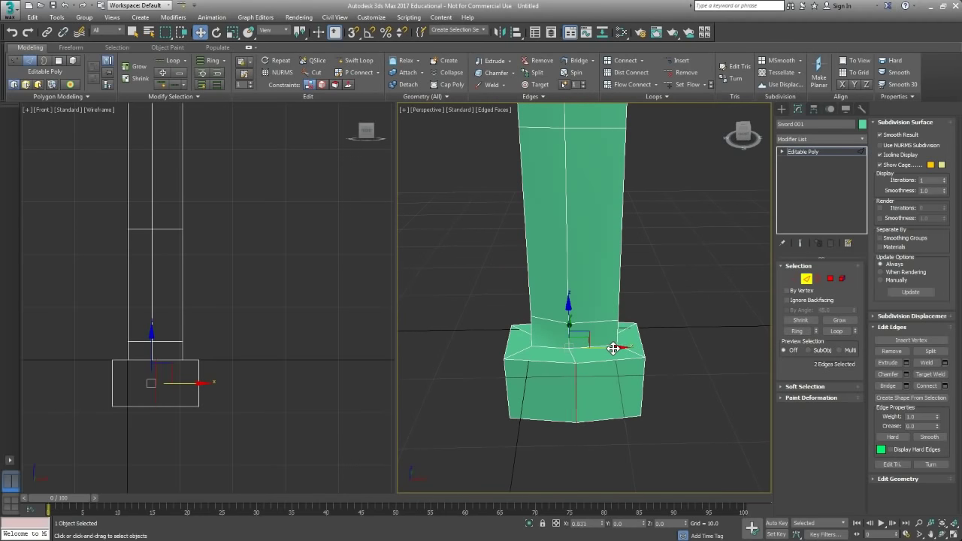
middle_click_drag(603, 395, 581, 310, "alt")
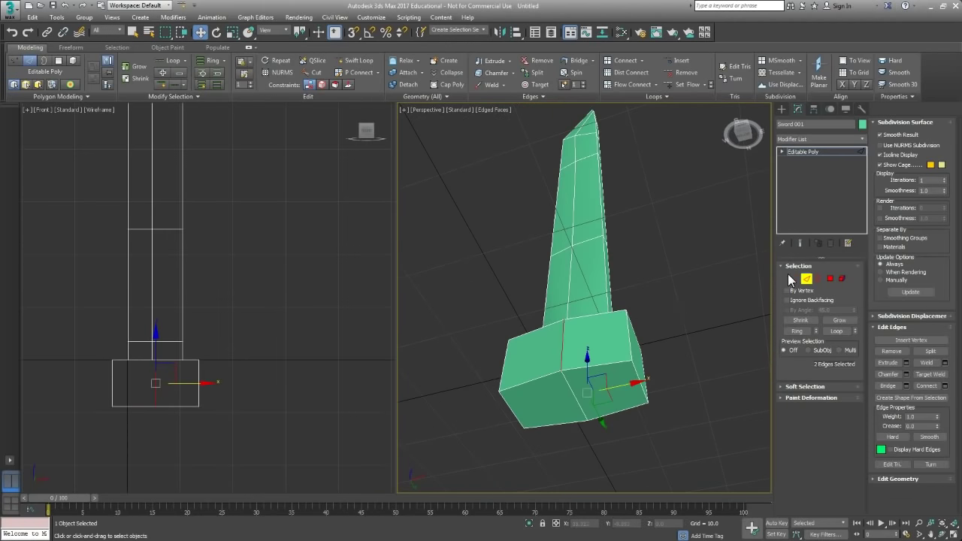
Inset the two polygons on the block's underside by about 1.7
left_click(830, 279)
middle_click_drag(556, 383, 629, 365, "alt")
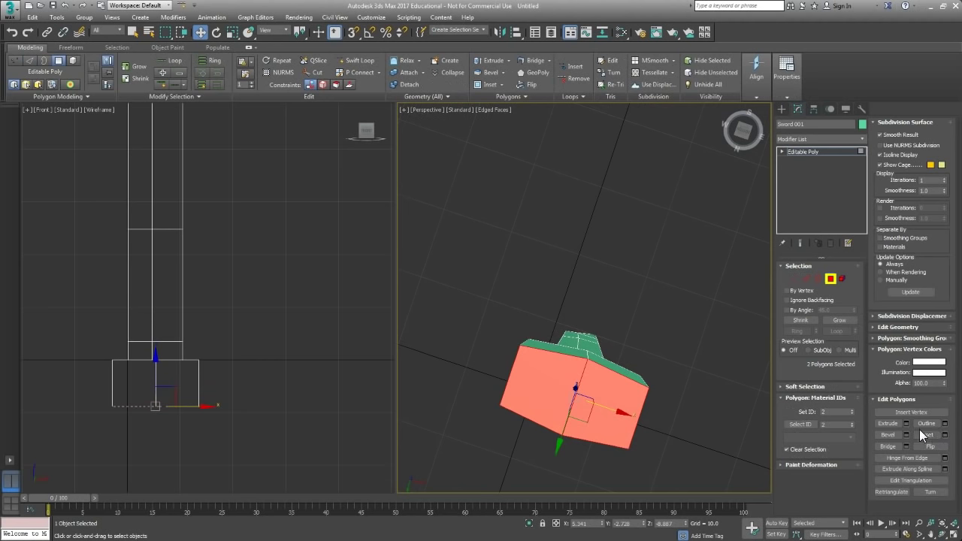
left_click(944, 435)
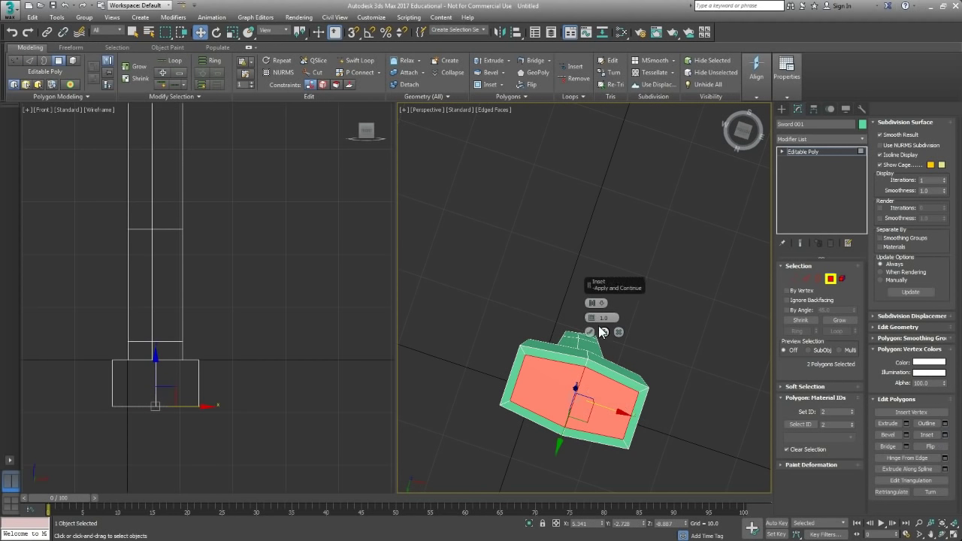
left_click_drag(593, 317, 595, 311)
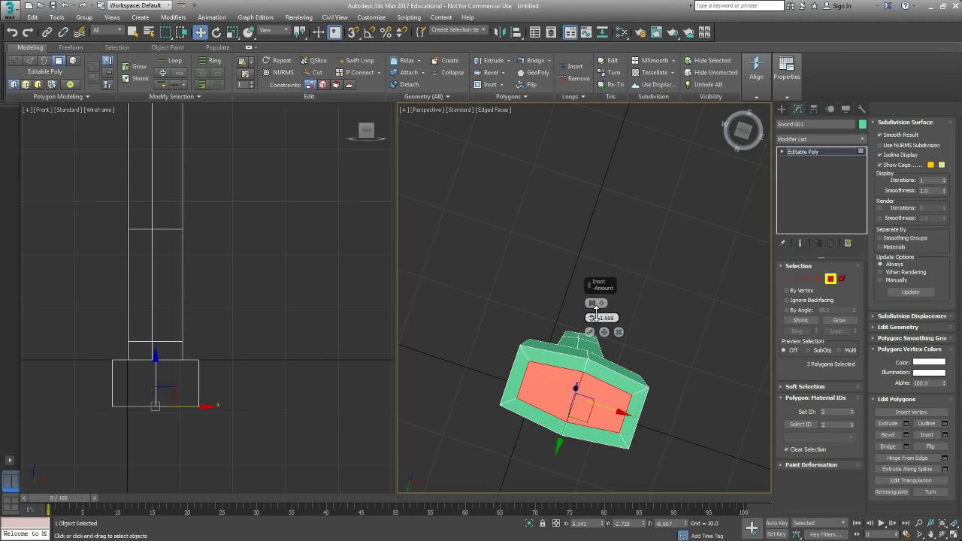
left_click(590, 333)
Scale the inset underside polygons narrower along X, toward the block's middle
middle_click_drag(590, 341, 631, 408, "alt")
key("e")
key("r")
left_click_drag(529, 397, 544, 395)
mouse_move(611, 408)
middle_mouse_down("alt")
mouse_move(614, 382)
mouse_move(622, 396)
middle_mouse_up("alt")
left_click_drag(625, 401, 610, 401)
middle_click_drag(610, 401, 637, 415, "alt")
key("w")
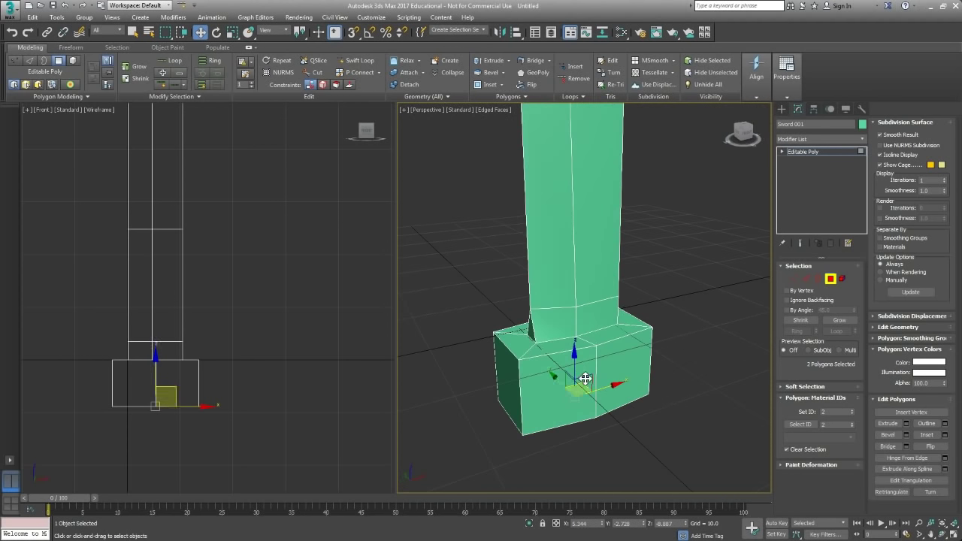
Select the polygons at both narrow ends of the block and inset them by about 0.8
left_click(506, 393)
middle_click_drag(698, 404, 658, 379, "alt")
left_click(634, 423, "ctrl")
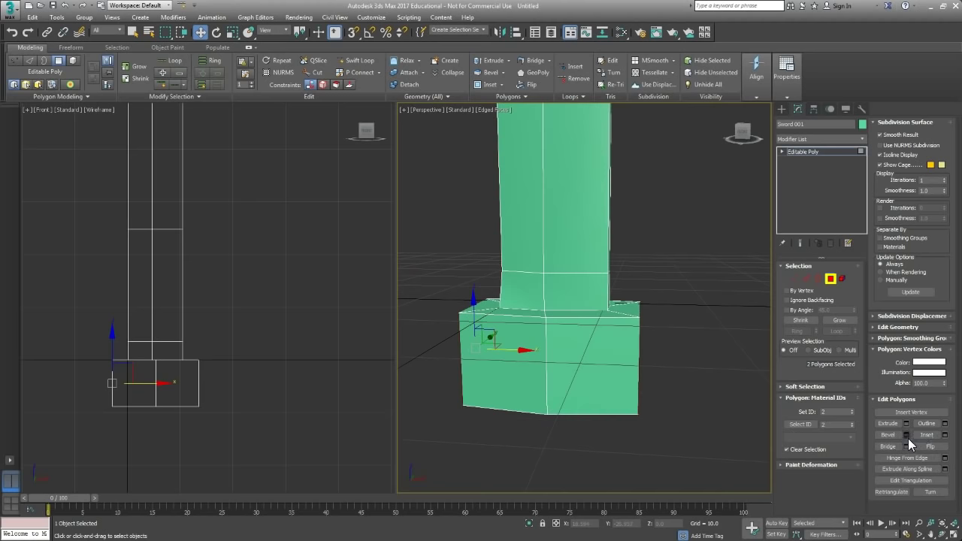
left_click(945, 434)
middle_click_drag(616, 379, 552, 388, "alt")
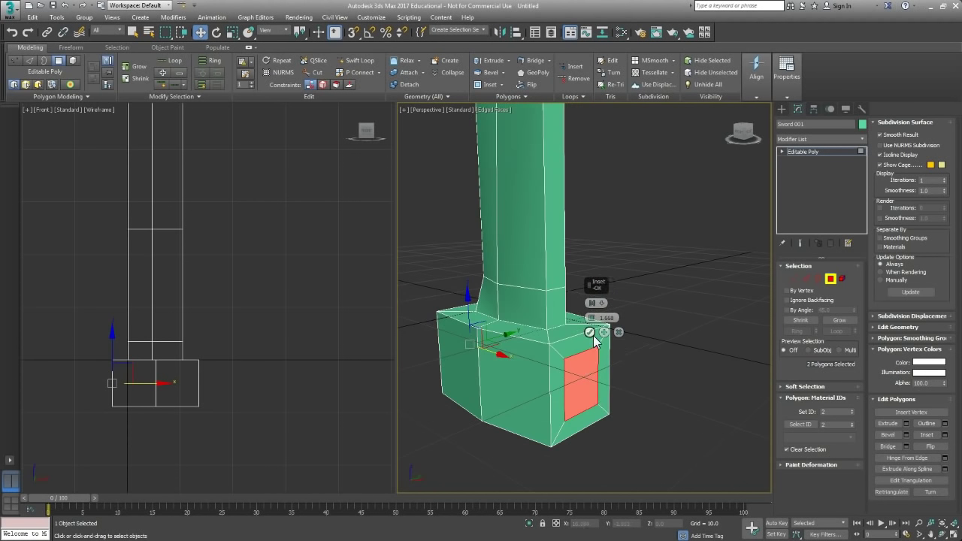
left_click_drag(597, 319, 596, 315)
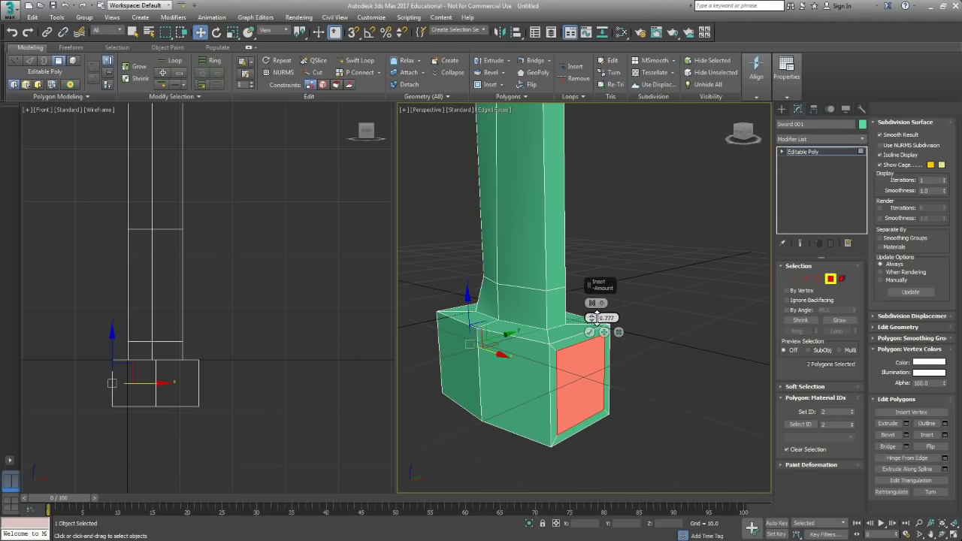
Bevel both inset end polygons with a height of about 6.2 and an outline of -1.0, and lower them by about 1.0
left_click(905, 435)
left_click_drag(594, 322, 591, 346)
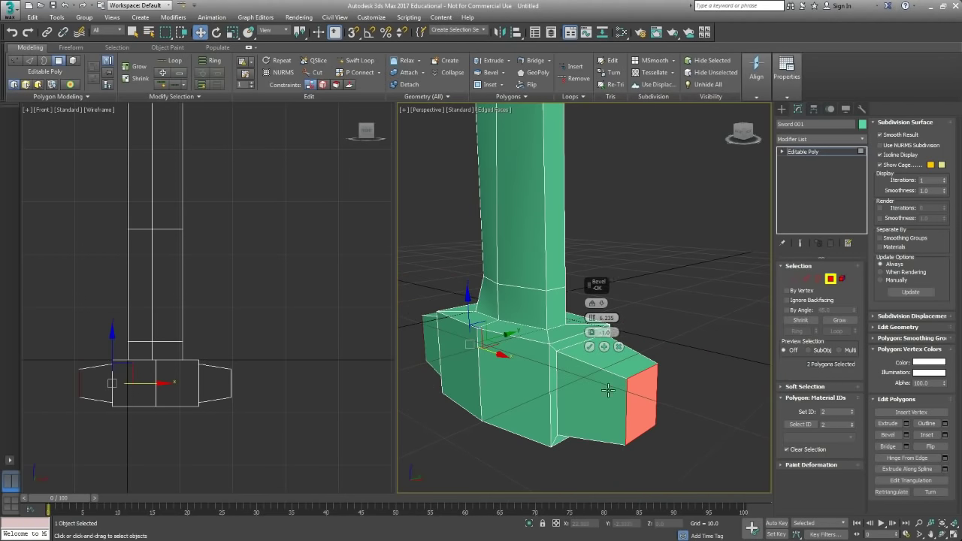
middle_click_drag(607, 389, 661, 402, "alt")
middle_click_drag(223, 399, 267, 382)
scroll(215, 380, "up", 2)
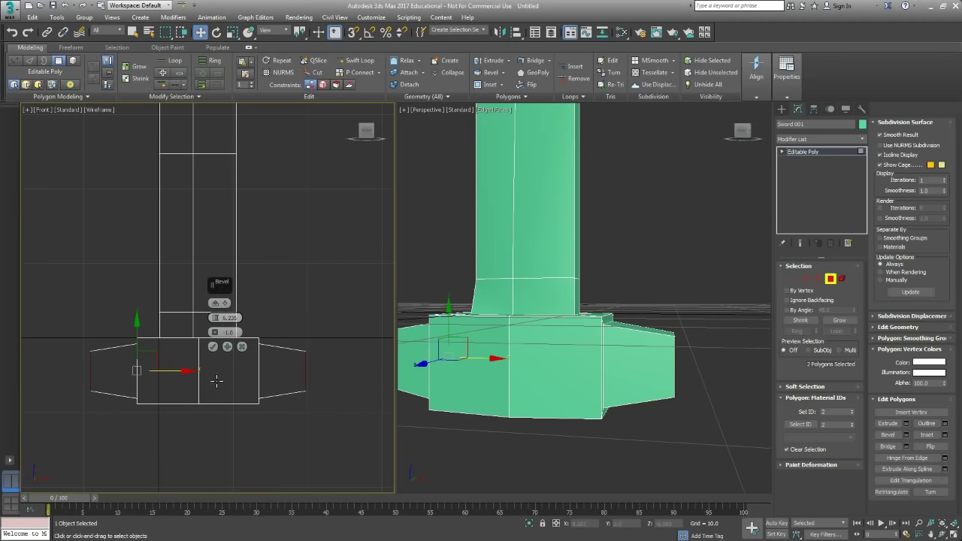
left_click(213, 347)
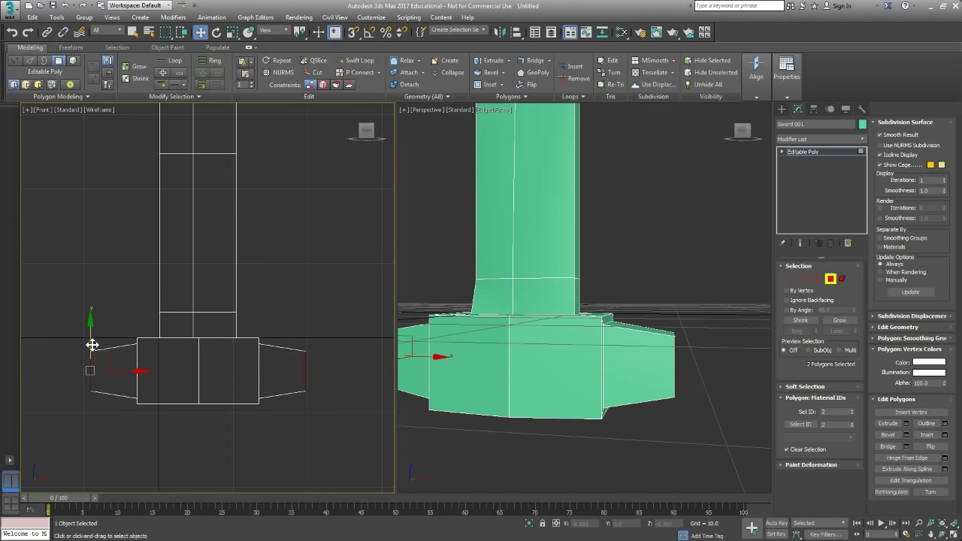
left_click_drag(92, 338, 95, 342)
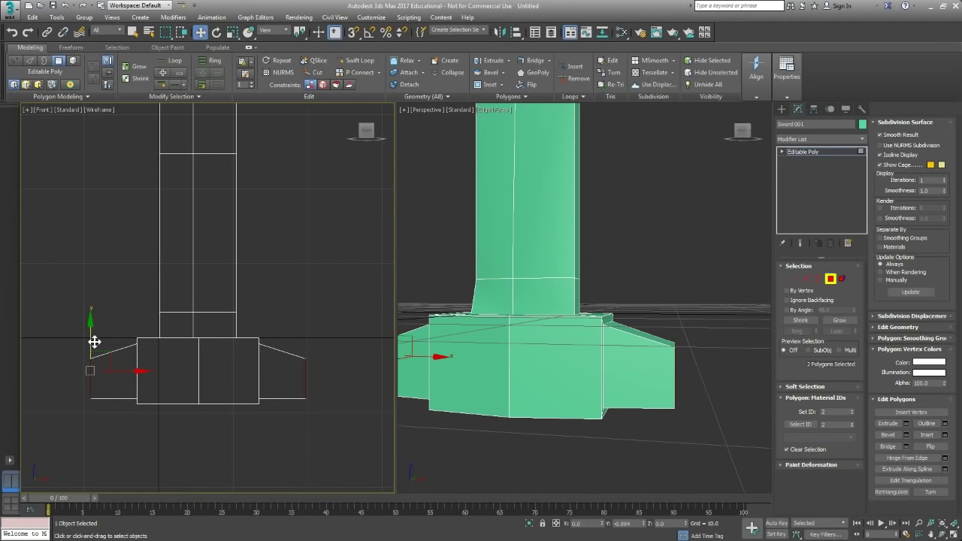
Bevel the guard's end polygons a second time with a height of about 6.2 and an outline of -1.0
left_click(905, 436)
middle_click_drag(613, 389, 542, 399)
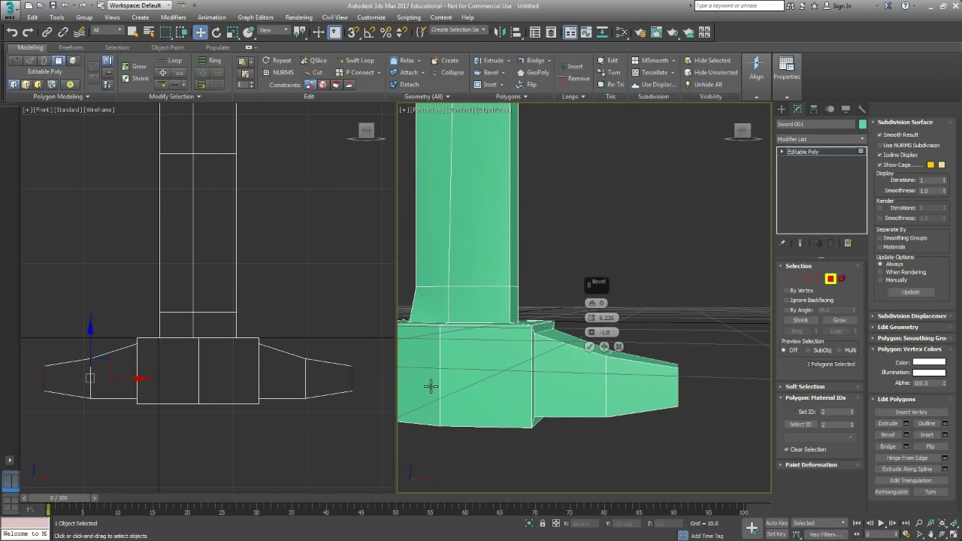
middle_click_drag(592, 356, 619, 401, "alt")
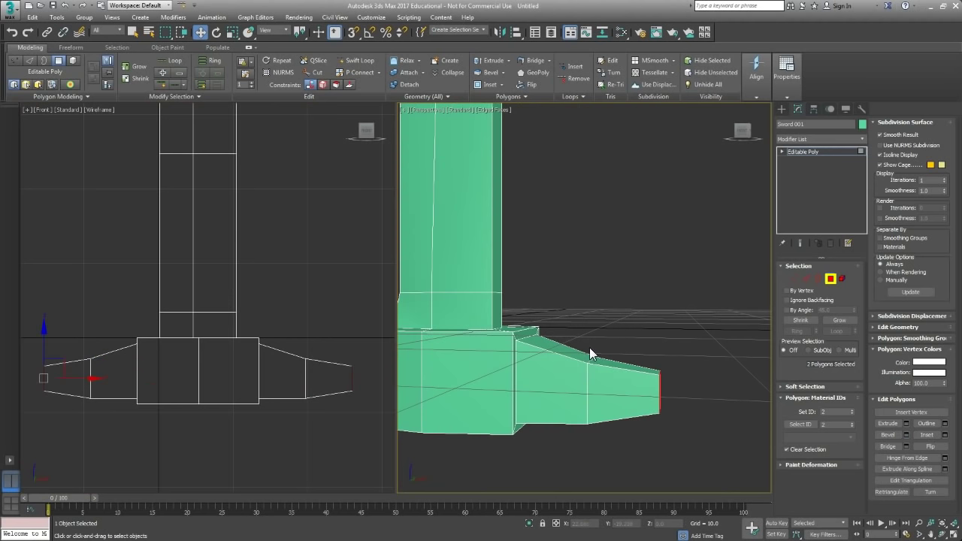
Bevel the guard's end polygons a third time with a height of about 6.2 and less taper in the outline
left_click(906, 435)
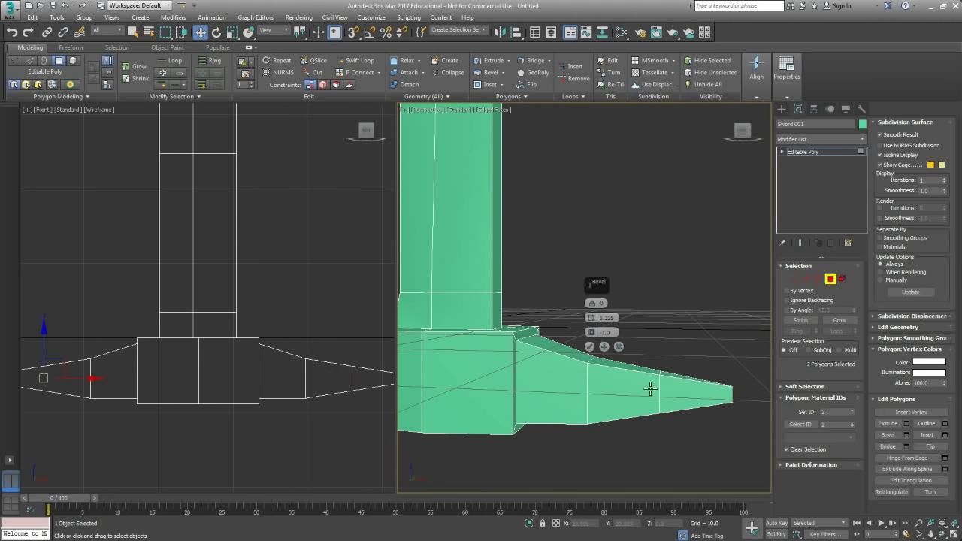
middle_click_drag(648, 388, 662, 423, "alt")
middle_click_drag(618, 369, 591, 319, "alt")
left_click_drag(592, 331, 591, 325)
left_click(589, 346)
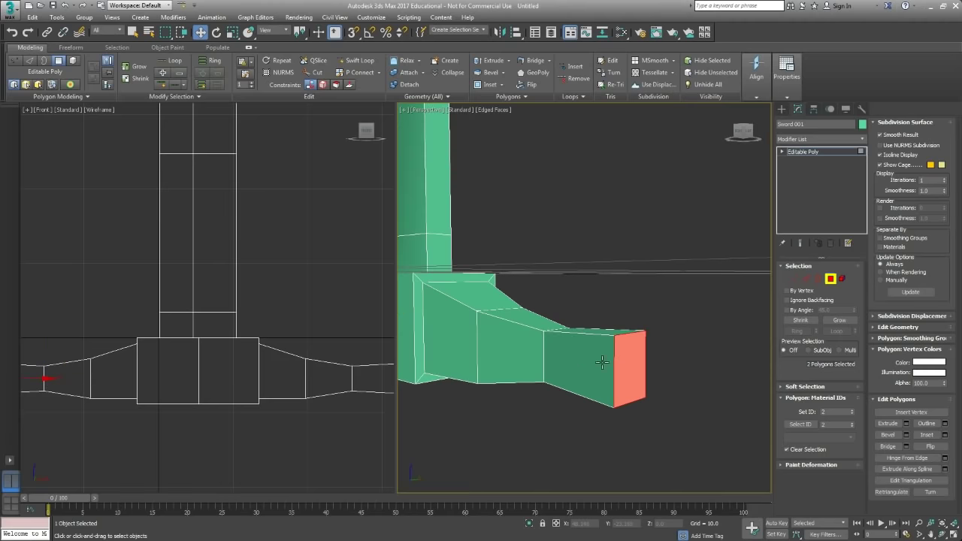
Scale down the guard's two end polygons and raise them slightly to form narrow, upturned tips
middle_click_drag(589, 346, 638, 386, "alt")
scroll(610, 385, "down", 2)
left_click(644, 387)
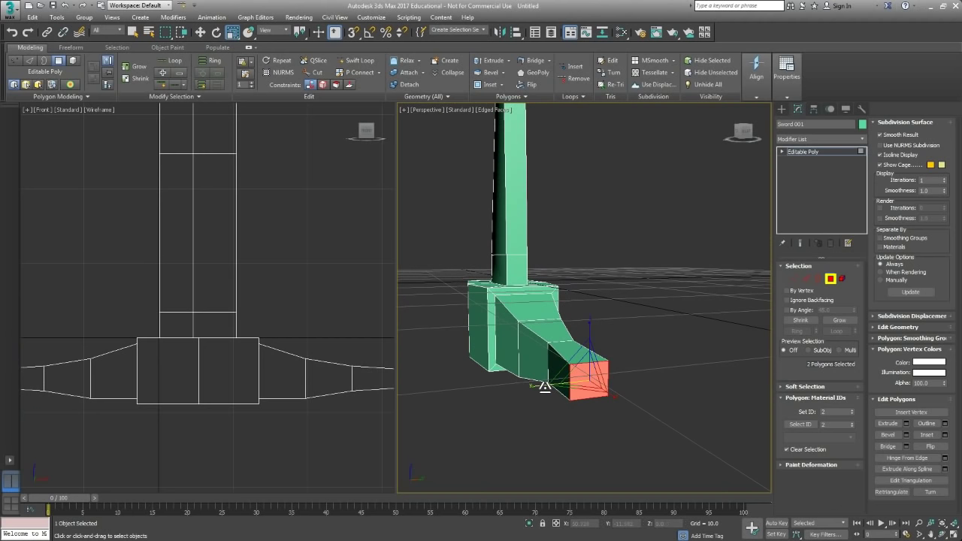
left_click_drag(541, 385, 589, 347)
middle_click_drag(589, 347, 625, 389, "alt")
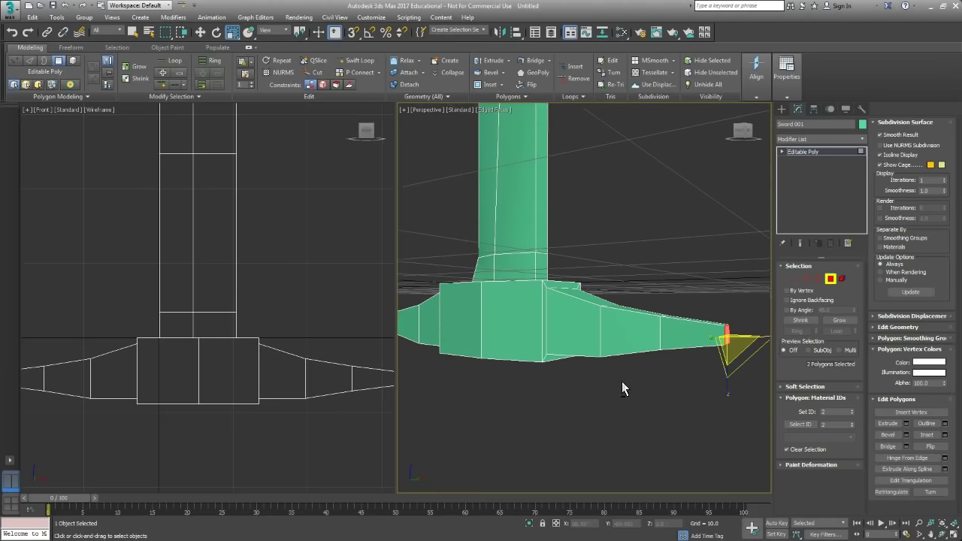
scroll(259, 393, "down", 2)
key("w")
scroll(303, 380, "up", 2)
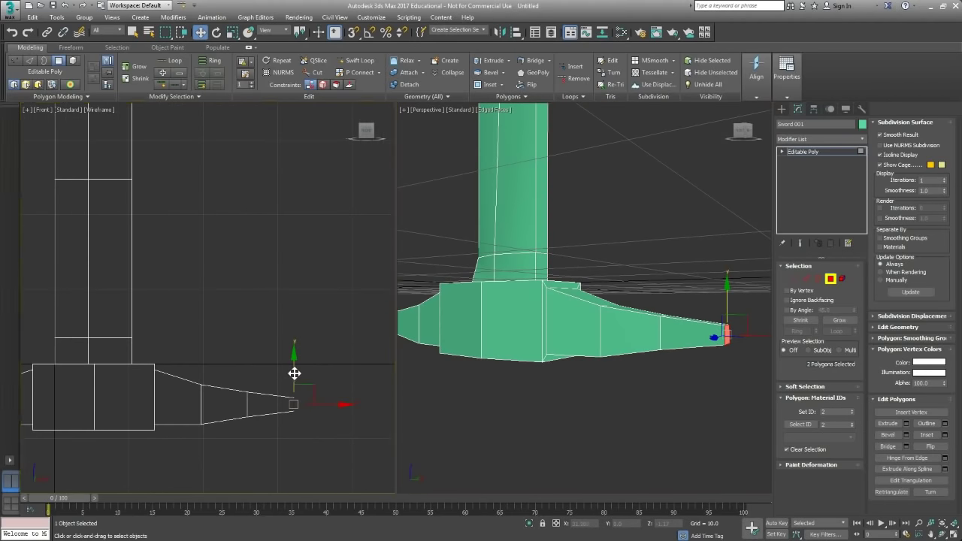
Ring-select the crosswise edges around the guard and connect them to add a lengthwise edge loop through its middle
middle_click_drag(639, 346, 659, 372, "alt")
left_click(805, 278)
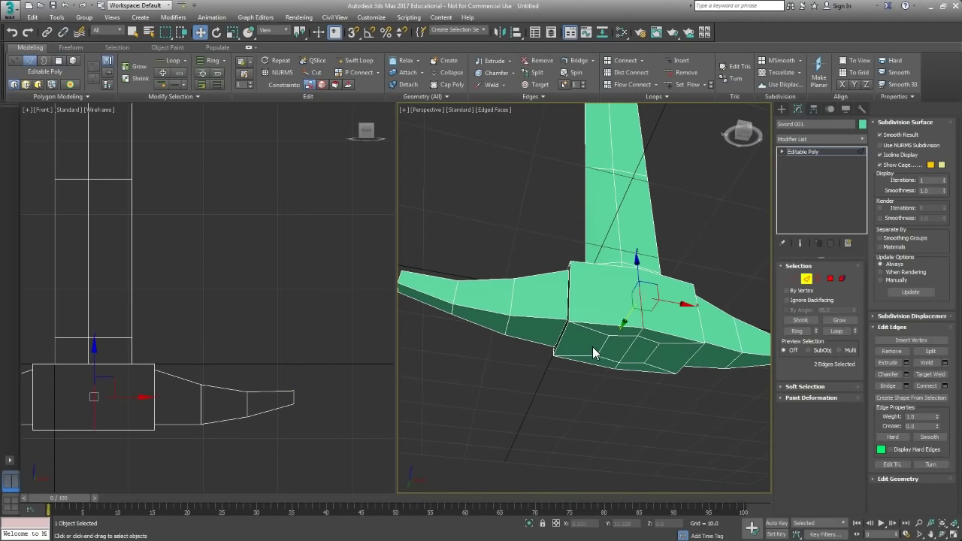
left_click(602, 345)
middle_click_drag(601, 345, 649, 344, "alt")
left_click(655, 341, "ctrl")
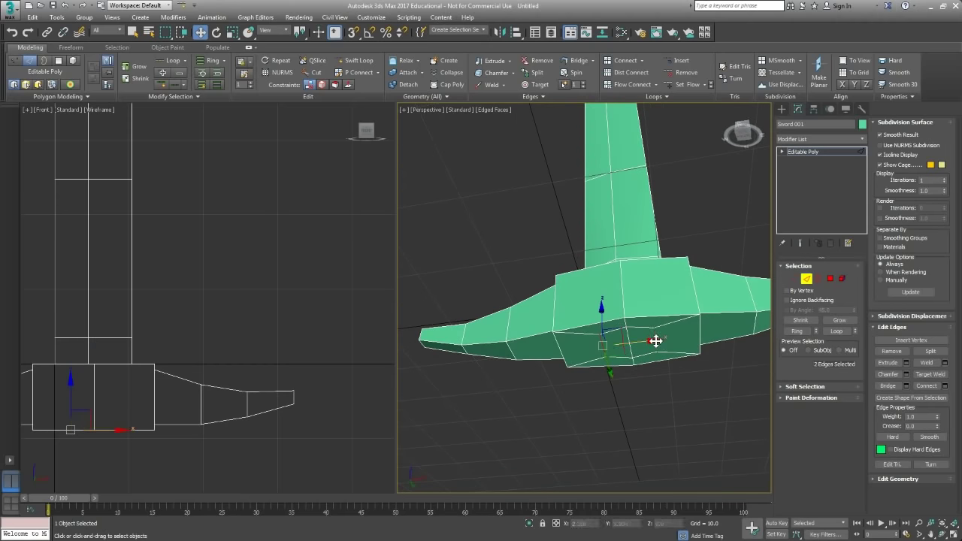
left_click(798, 331)
middle_click_drag(676, 353, 613, 384, "alt")
scroll(643, 330, "down", 4)
middle_click_drag(643, 335, 598, 350)
scroll(581, 391, "up", 5)
middle_click_drag(581, 392, 631, 341, "alt")
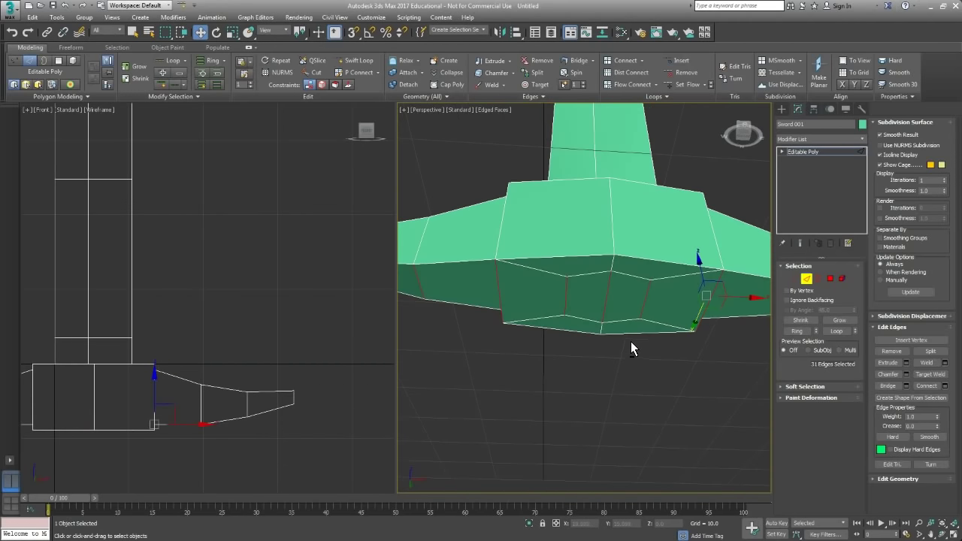
left_click(945, 385)
left_click(589, 347)
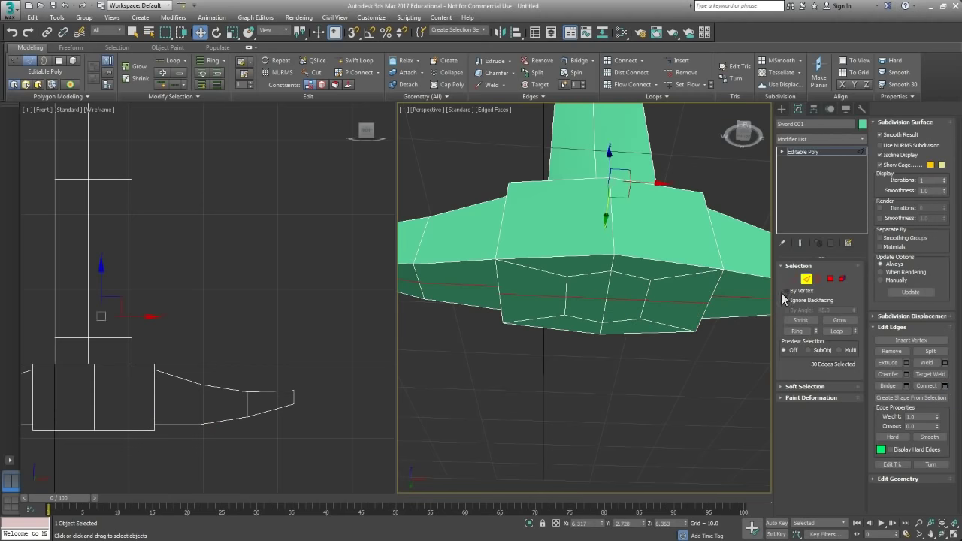
Scale the two inner lengthwise edges on the guard's underside outward along X to round the inset outline
left_click(595, 298)
left_click(631, 301, "ctrl")
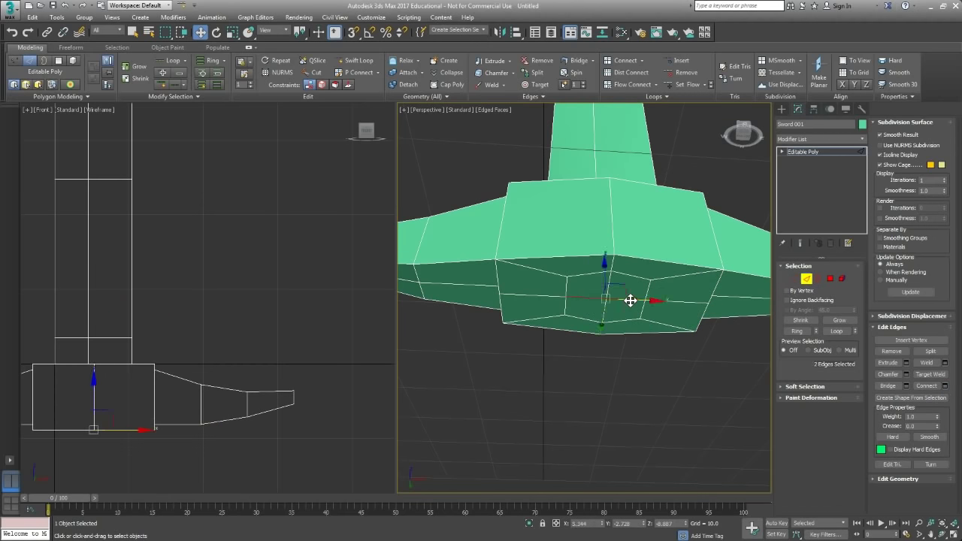
middle_click_drag(640, 331, 763, 305, "alt")
key("r")
left_click(808, 281)
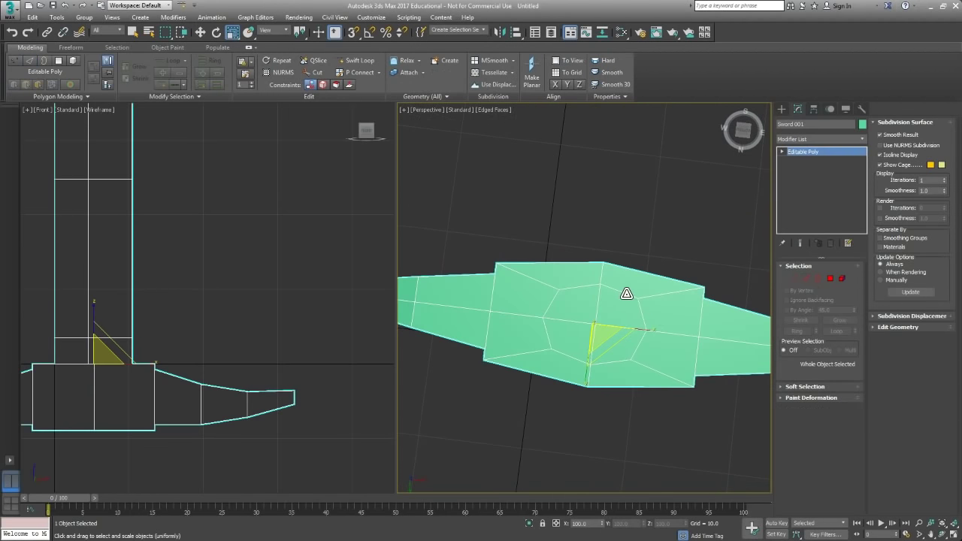
Delete the four inner inset polygons on the guard's underside to open a hole for the handle
left_click(816, 279)
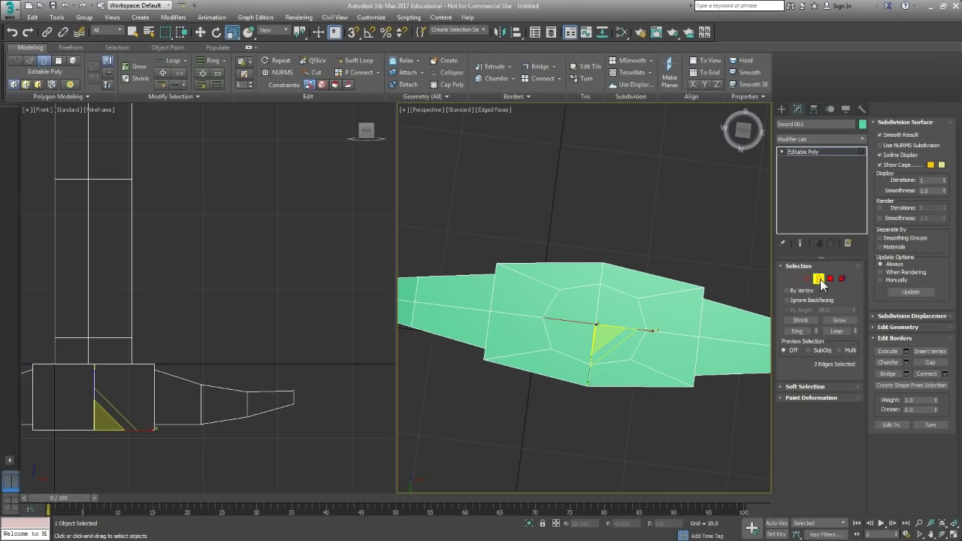
left_click(829, 279)
left_click(626, 316)
left_click(598, 341, "ctrl")
left_click(582, 337, "ctrl")
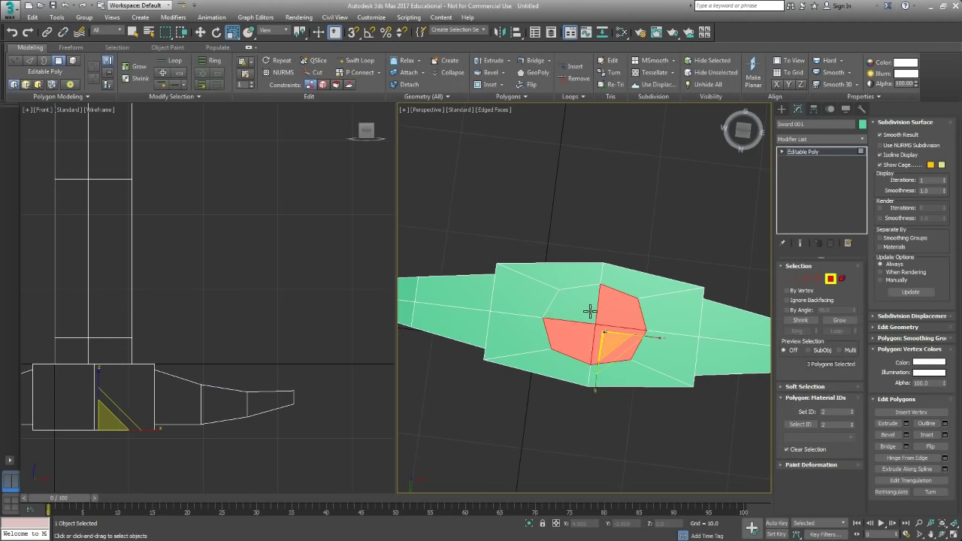
left_click(590, 309, "ctrl")
key("Delete")
Select the hole's eight-edge loop on the guard's underside and reshape it into a circle with Loop Tools
left_click(807, 280)
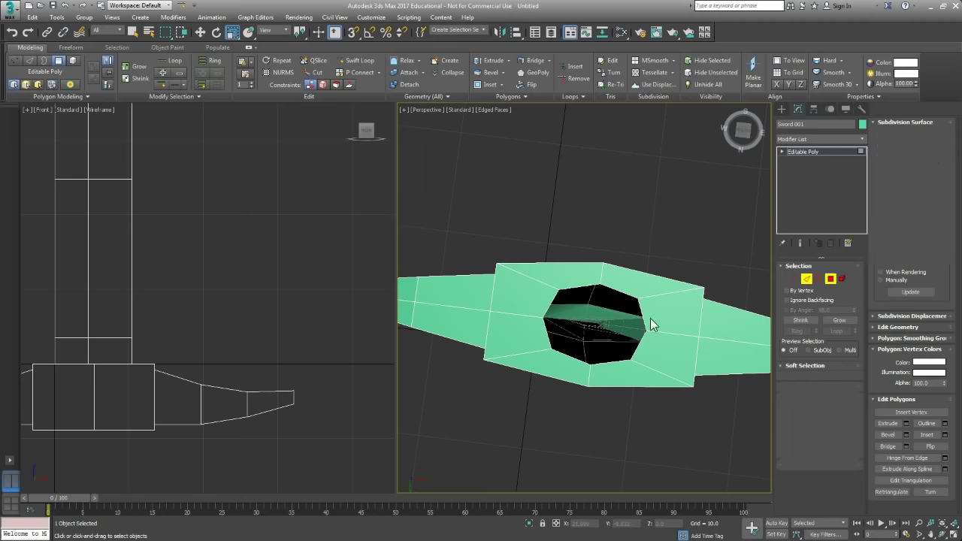
middle_click_drag(650, 317, 653, 285, "alt")
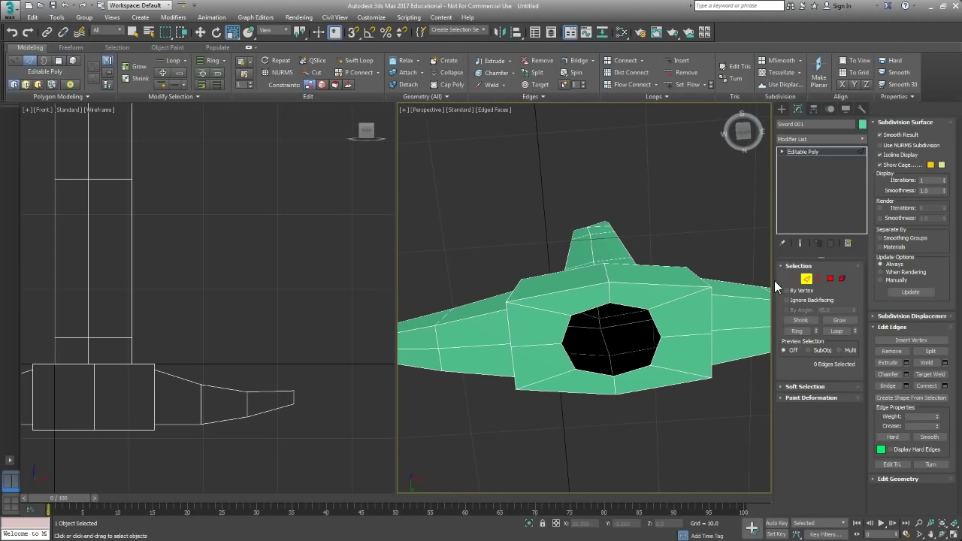
double_click(632, 308)
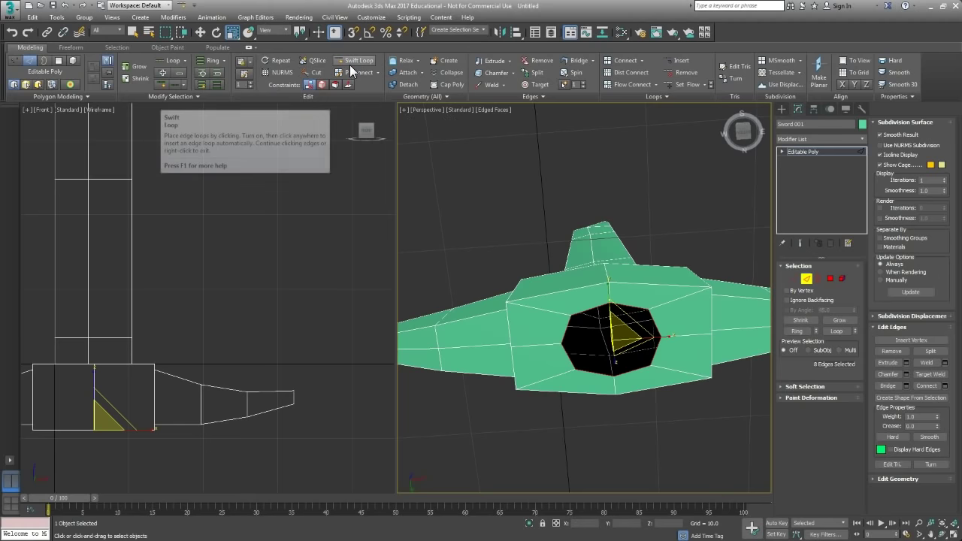
left_click(667, 96)
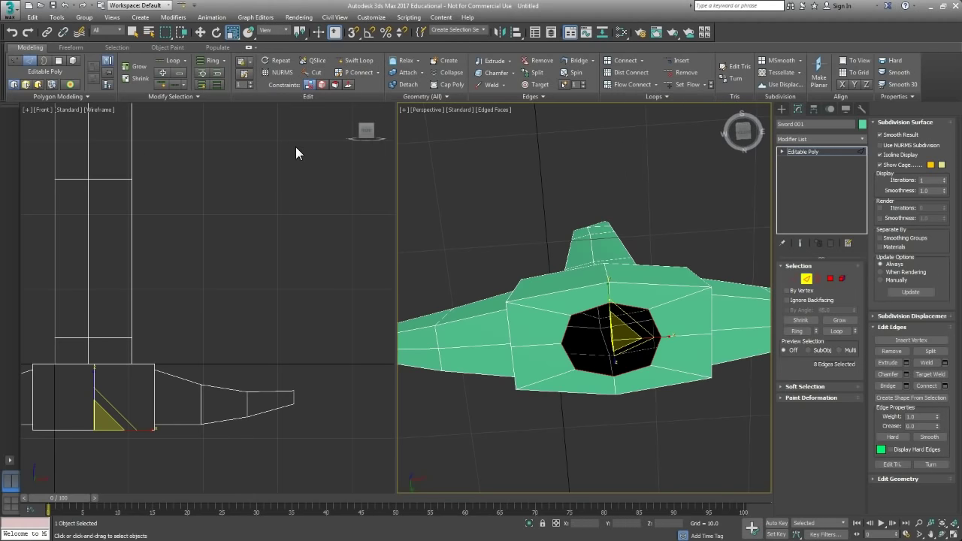
left_click_drag(0, 161, 232, 134)
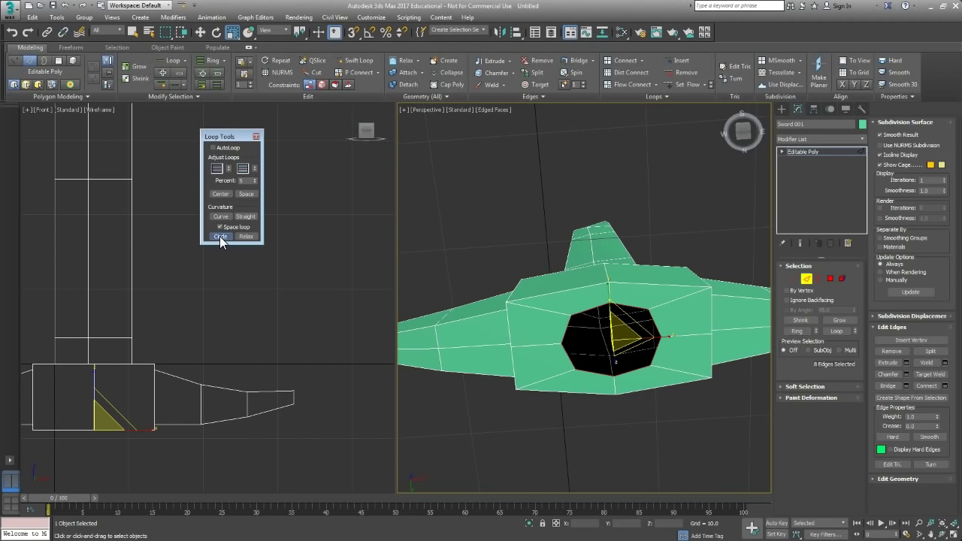
middle_click_drag(590, 373, 569, 354, "alt")
Rotate the circular edge loop in the Bottom view until its vertices line up with the guard's centre lines
key("e")
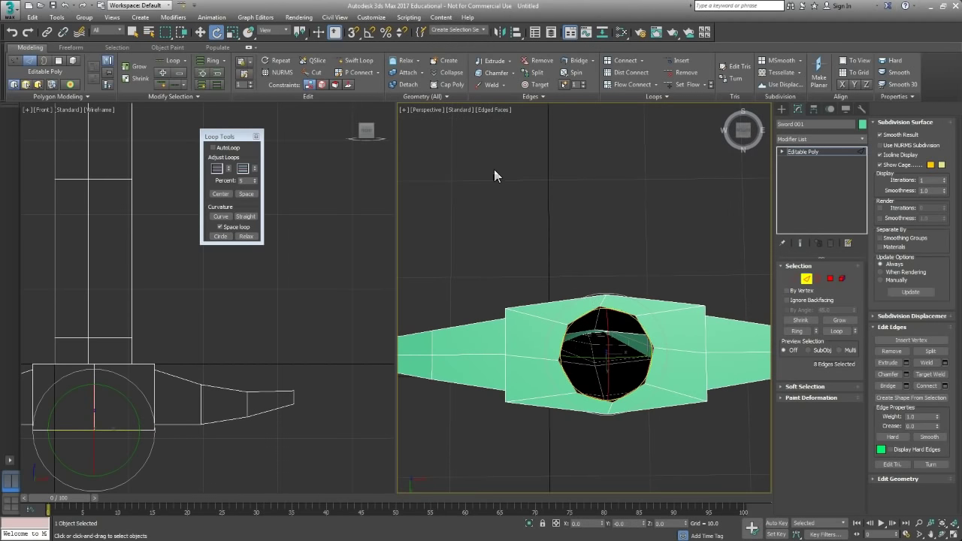
left_click(417, 120)
left_click(422, 109)
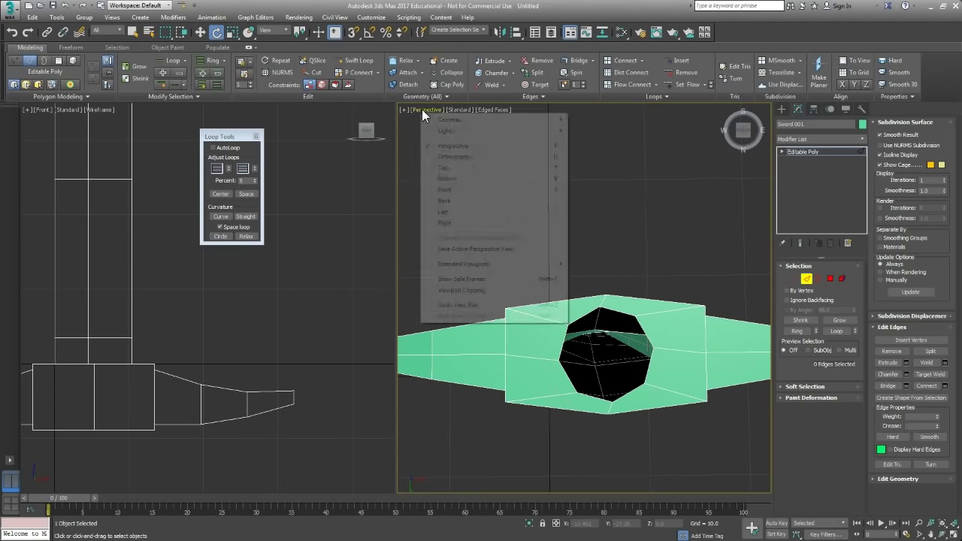
left_click(462, 182)
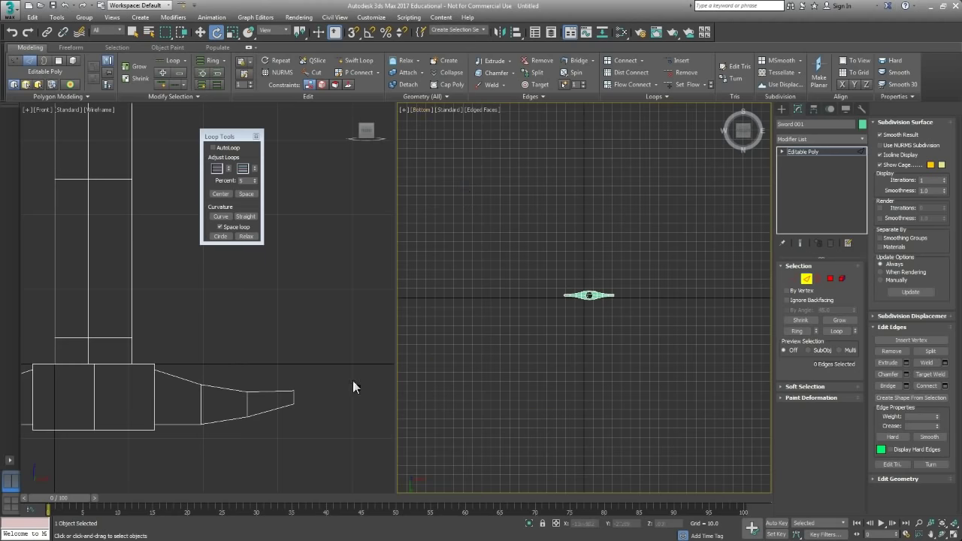
key("z")
scroll(571, 303, "up", 5)
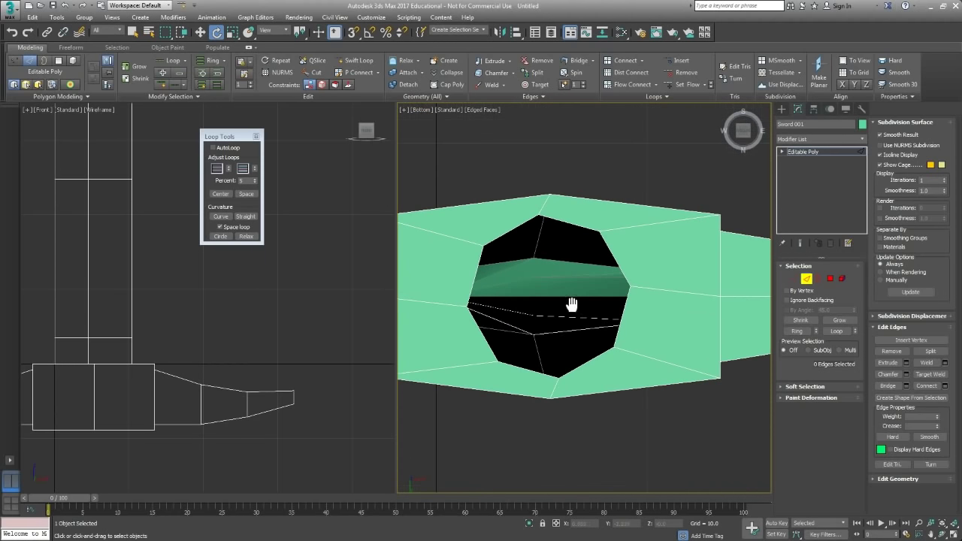
left_click(614, 258)
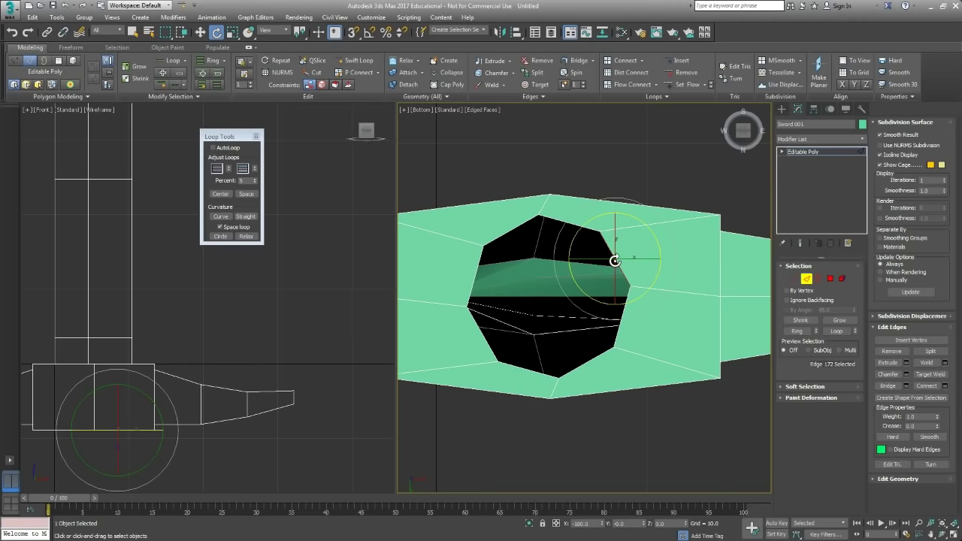
double_click(607, 248)
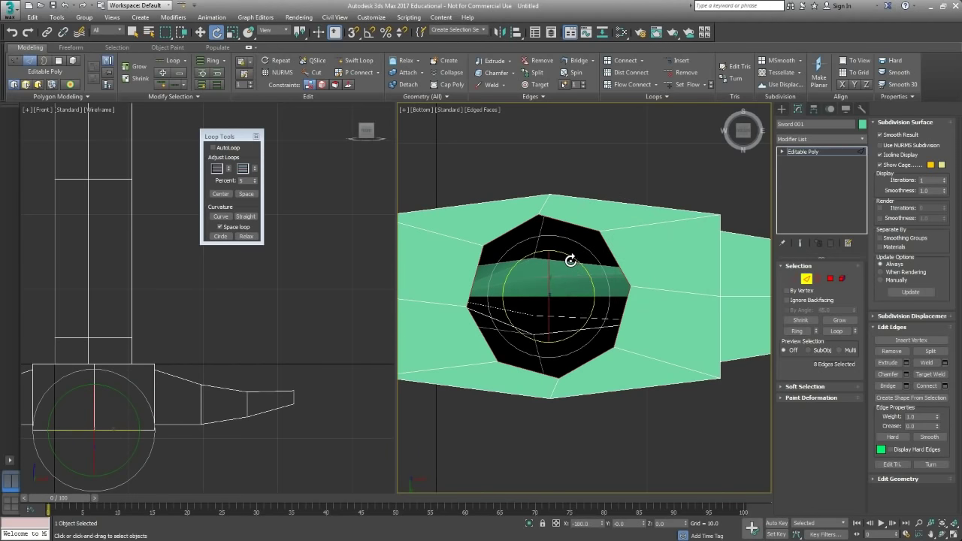
left_click_drag(570, 260, 577, 263)
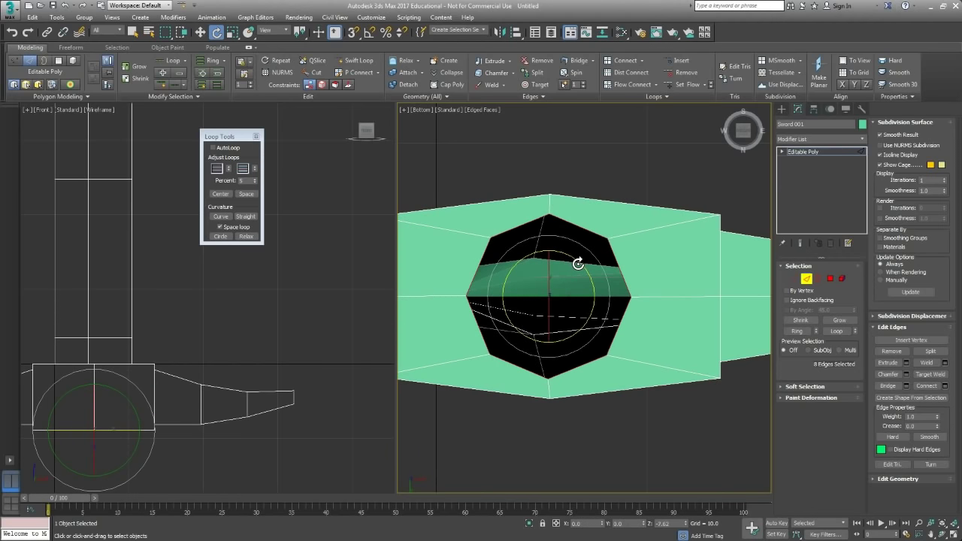
Cap the circular border on the guard's underside and select the new cap polygon
scroll(565, 367, "down", 3)
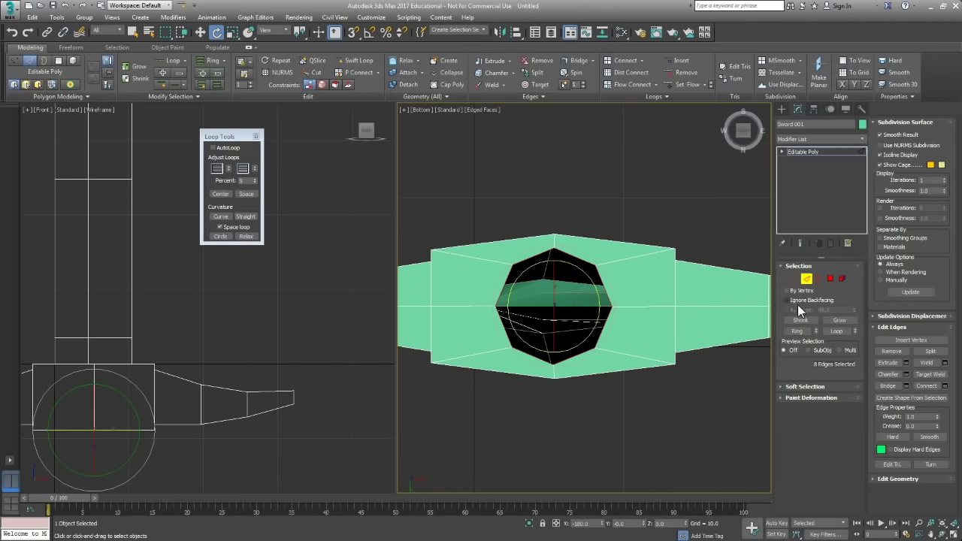
left_click(818, 279)
middle_click_drag(599, 271, 597, 407, "alt")
key("w")
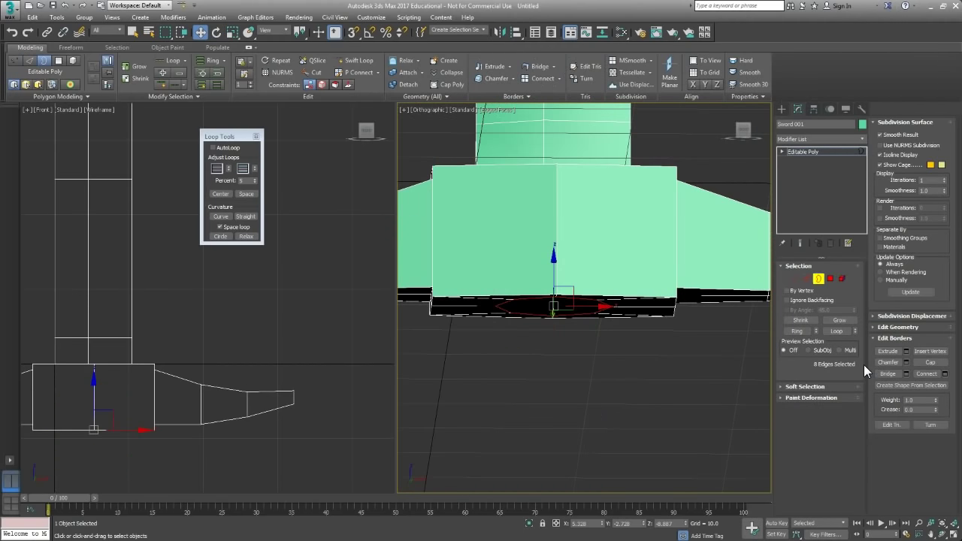
left_click(830, 278)
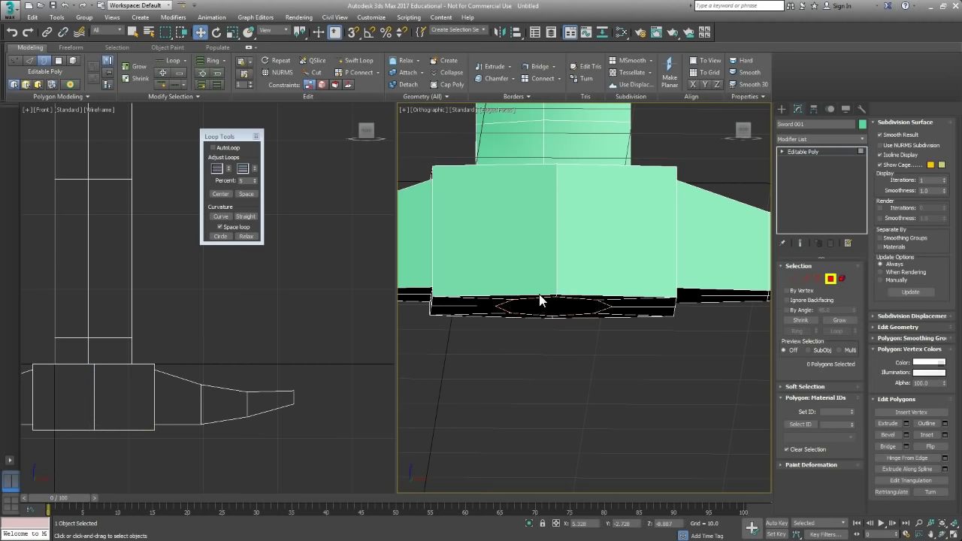
middle_click_drag(539, 300, 543, 290, "alt")
left_click(551, 204)
scroll(628, 300, "down", 2)
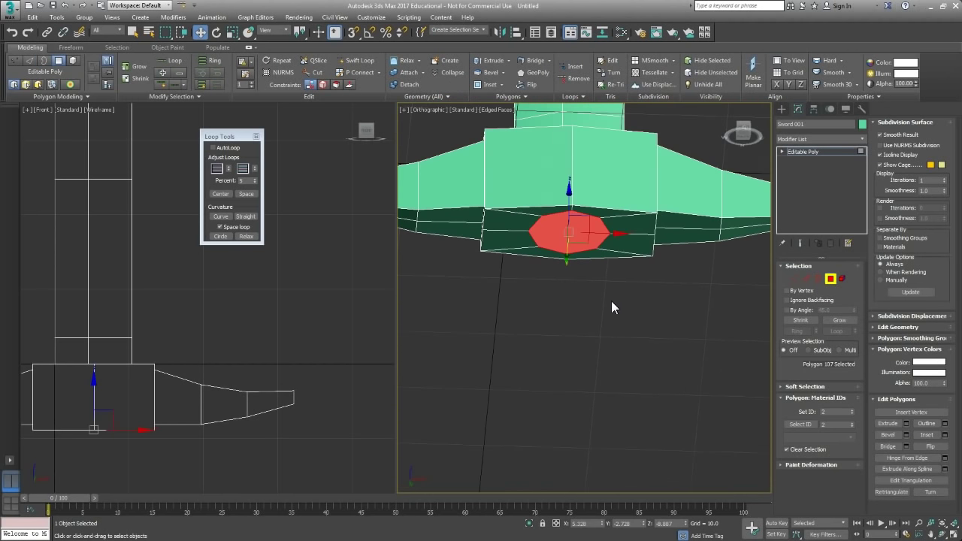
Extrude the circular cap polygon downward by about 32.1 to form the sword's handle
key("p")
scroll(659, 305, "down", 5)
middle_click_drag(605, 345, 613, 332, "alt")
middle_click_drag(113, 395, 176, 278)
scroll(176, 278, "down", 4)
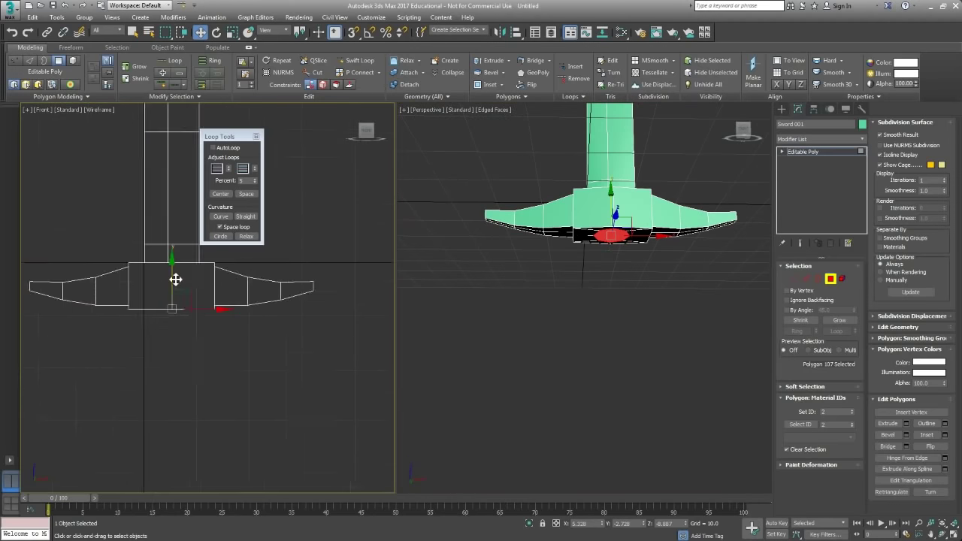
left_click(906, 423)
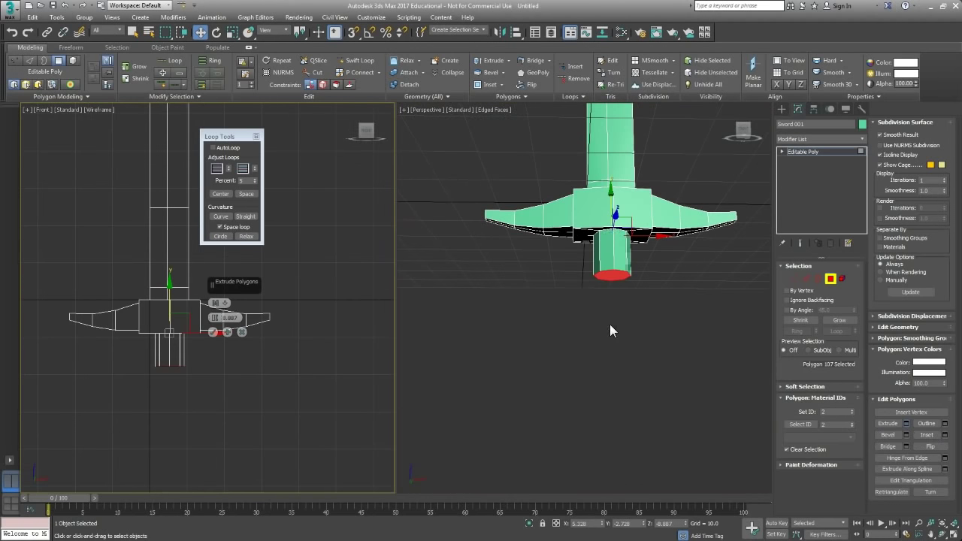
left_click_drag(217, 316, 219, 246)
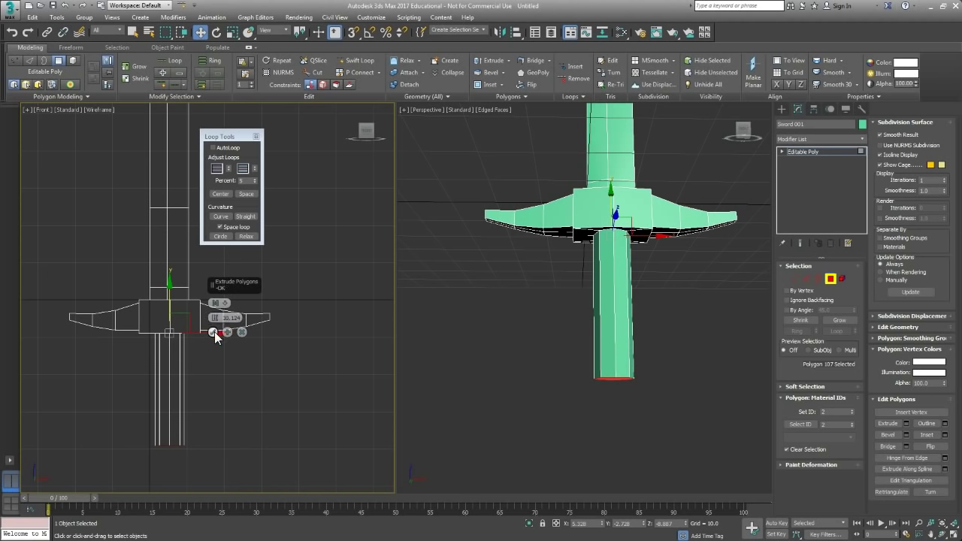
left_click(212, 331)
Extrude the handle's end polygon by a further 4.99 to add a short band for the pommel
left_click(906, 424)
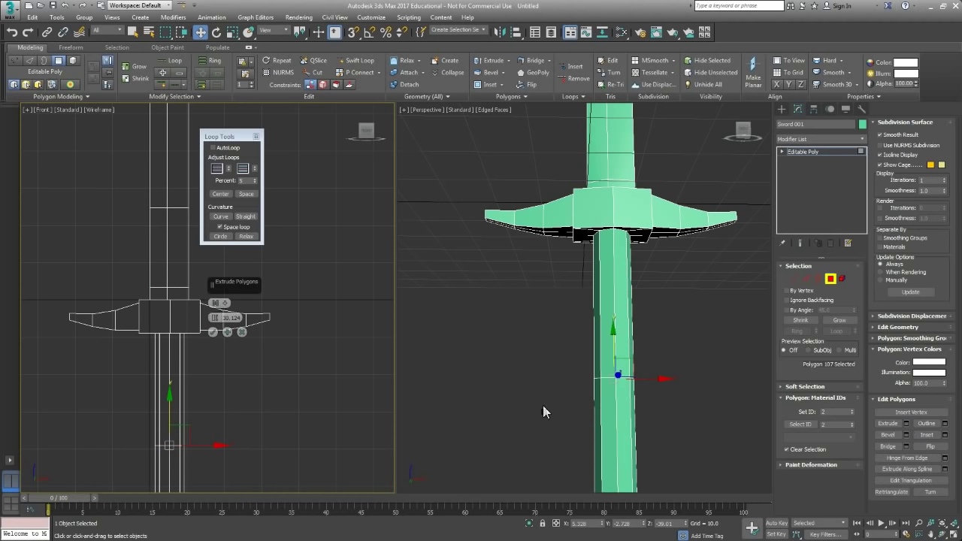
middle_click_drag(241, 411, 208, 322)
left_click_drag(212, 332, 233, 420)
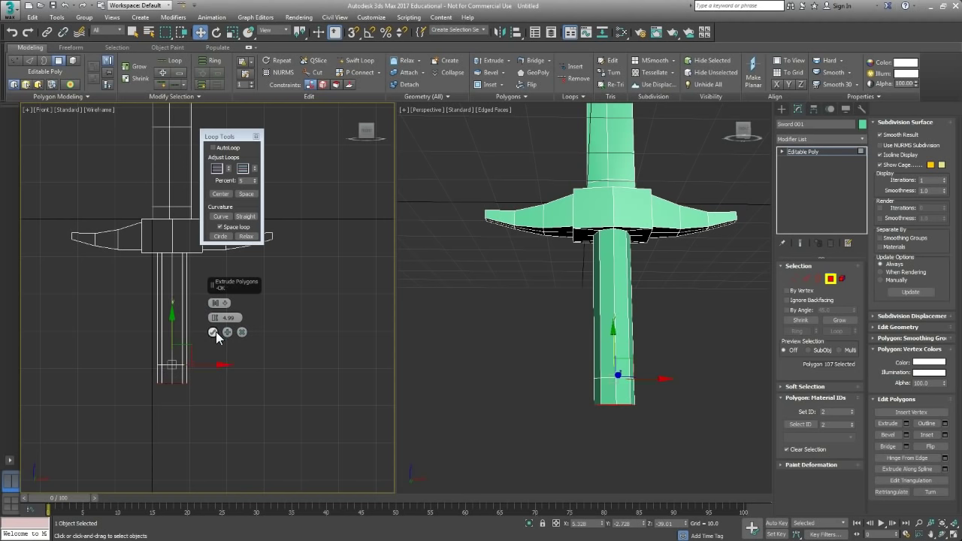
left_click(213, 333)
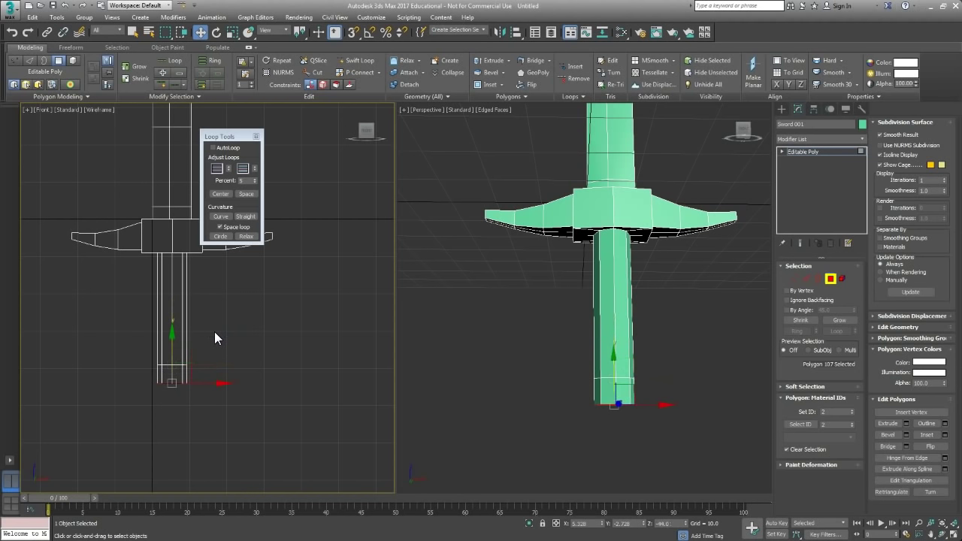
Bevel the handle's end polygon with a height of about 2.2 and an outline of about -1.9
left_click(906, 434)
middle_click_drag(623, 409, 650, 405, "alt")
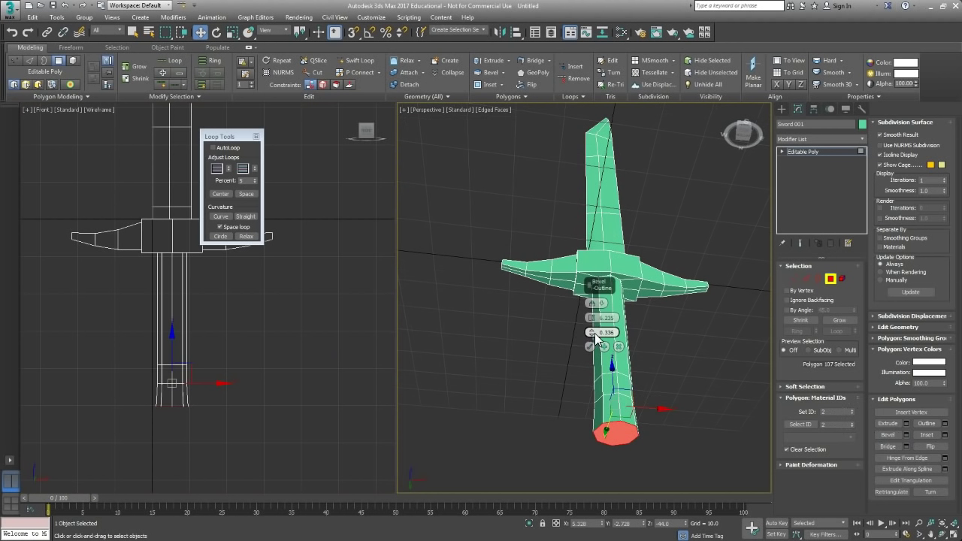
left_click_drag(595, 332, 591, 323)
scroll(251, 410, "up", 5)
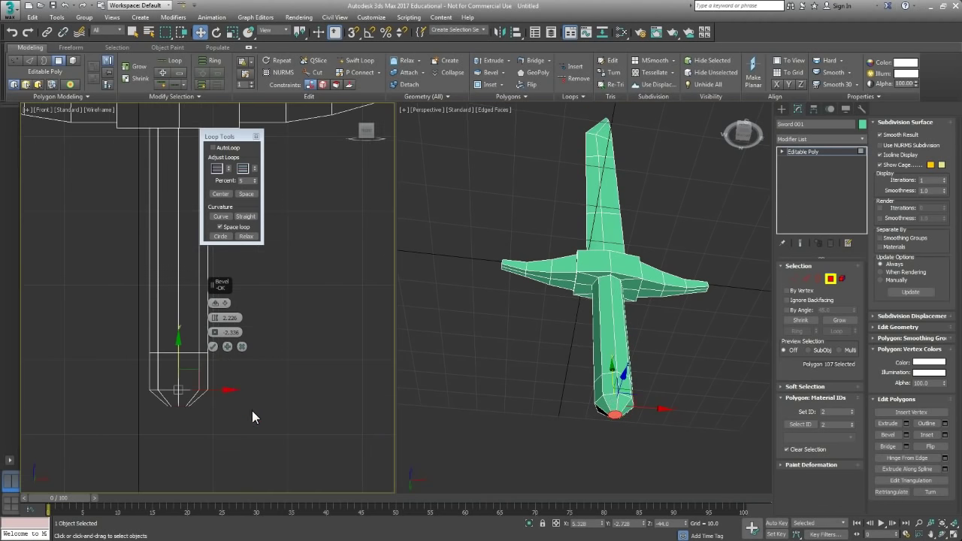
left_click_drag(214, 333, 215, 320)
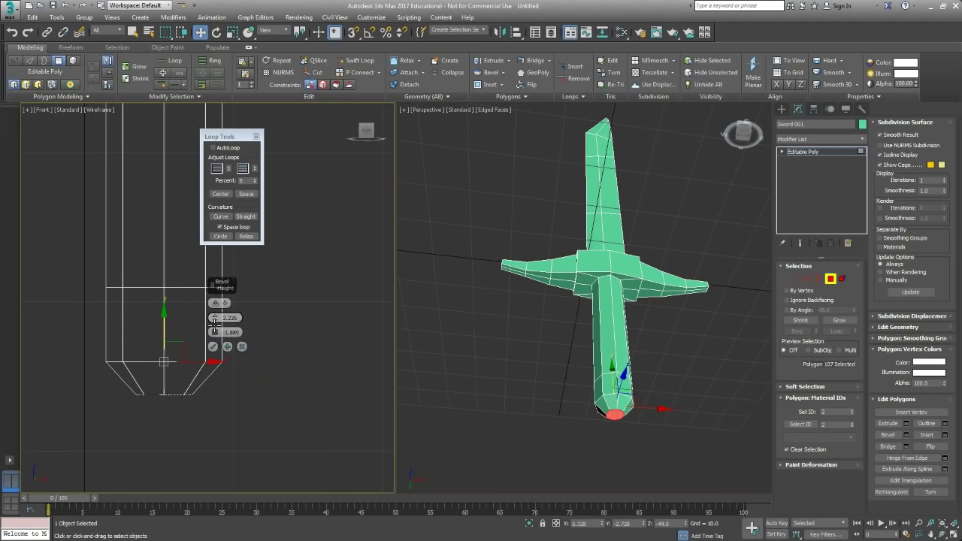
left_click(213, 347)
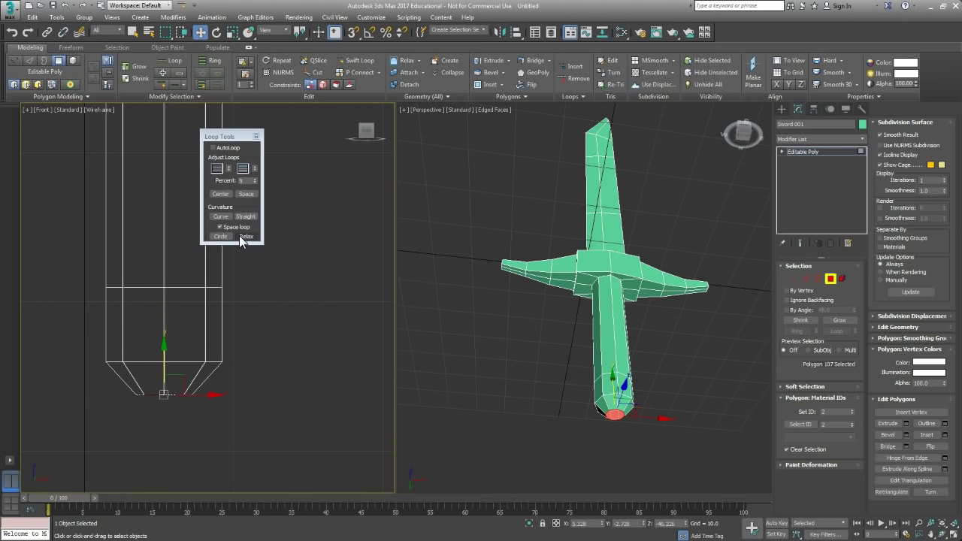
Bevel the end polygon again with a height of about 1.2 and a narrowing outline, and raise it slightly to blunt the tip
left_click(905, 434)
left_click_drag(219, 319, 215, 326)
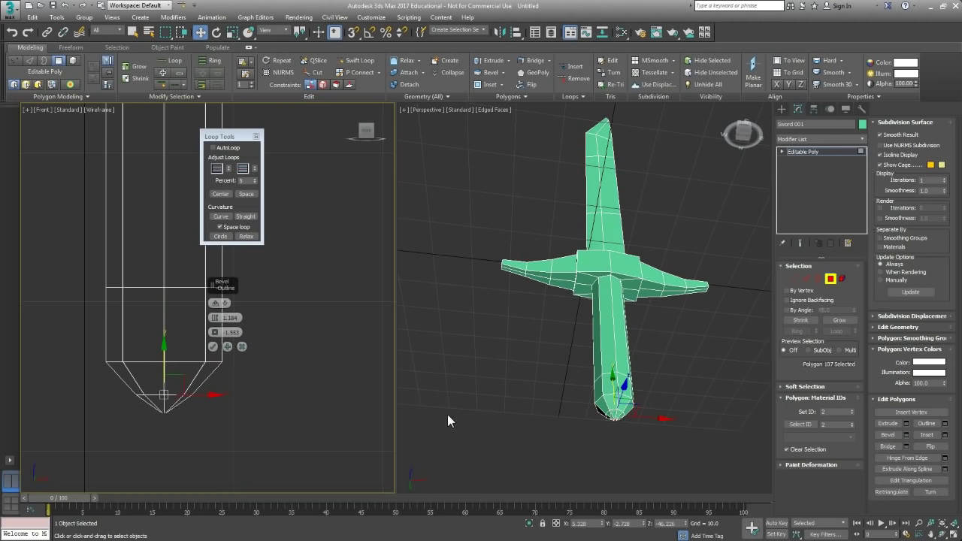
scroll(511, 417, "up", 4)
middle_click(638, 418)
key("z")
scroll(647, 407, "up", 5)
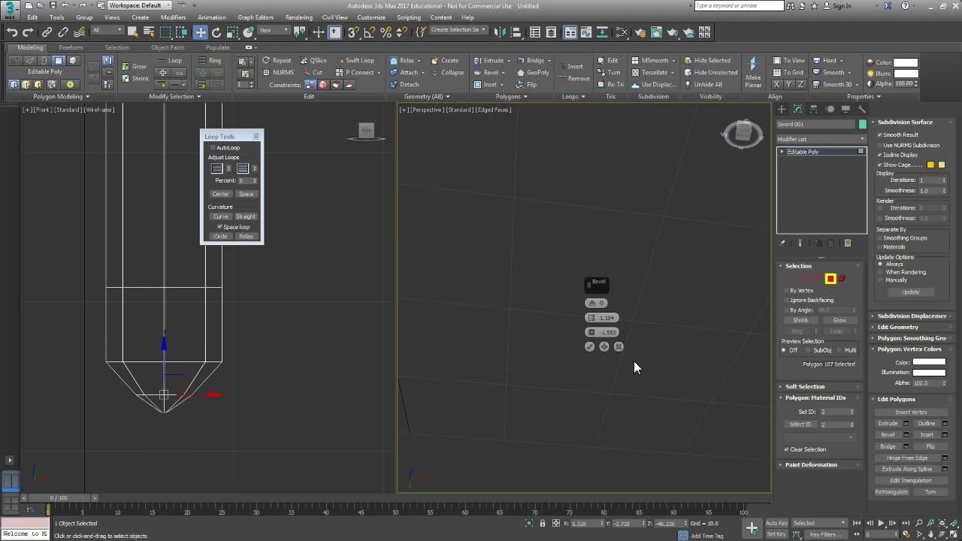
scroll(615, 377, "down", 4)
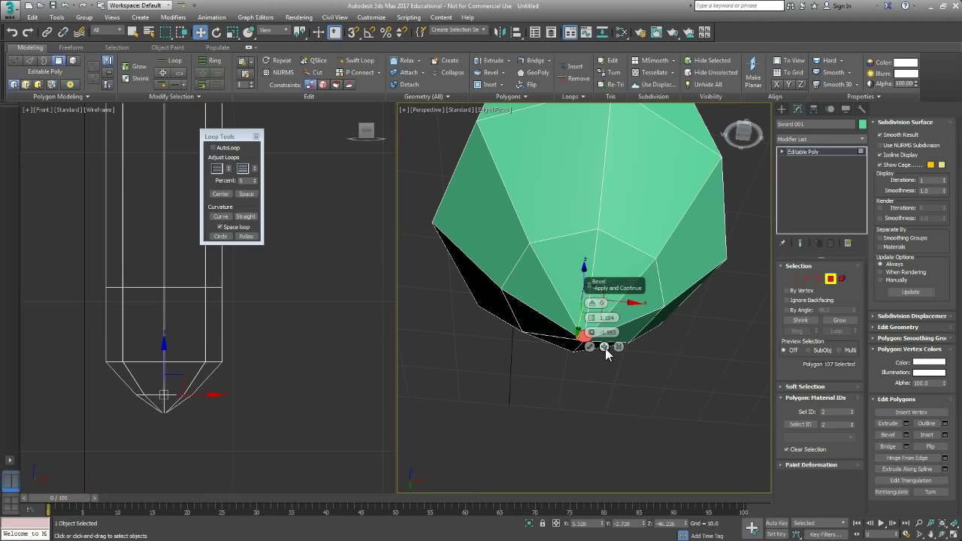
left_click_drag(599, 287, 655, 287)
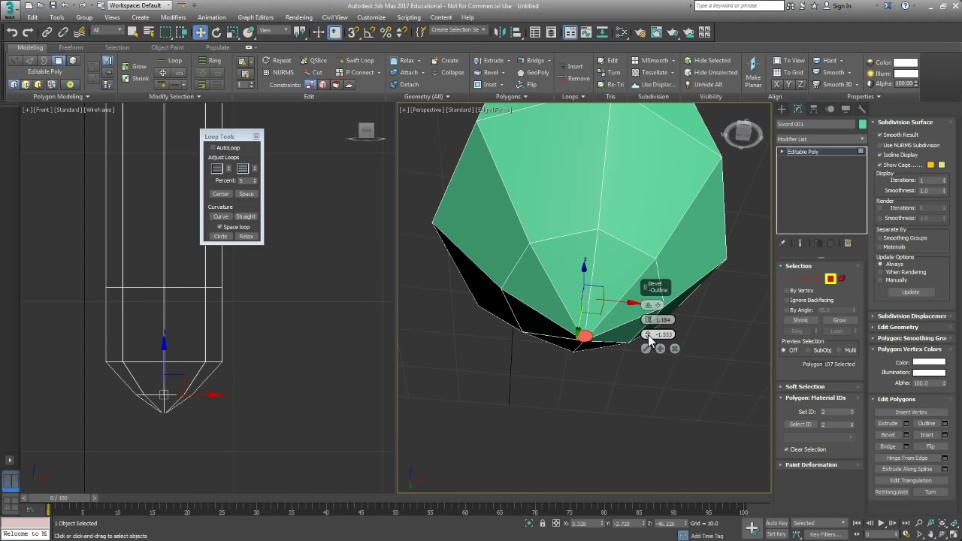
left_click_drag(648, 333, 646, 336)
left_click(645, 348)
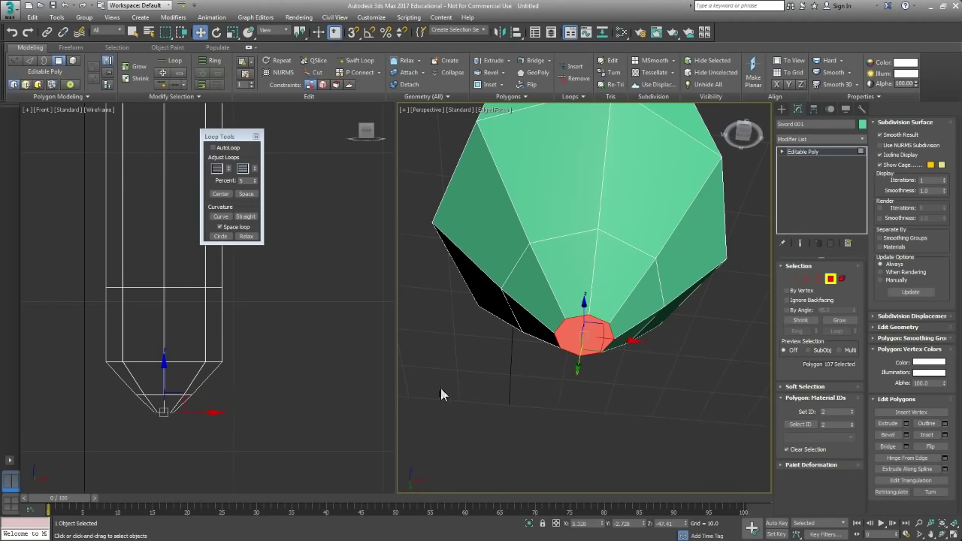
middle_click_drag(171, 389, 177, 391)
left_click_drag(173, 384, 173, 375)
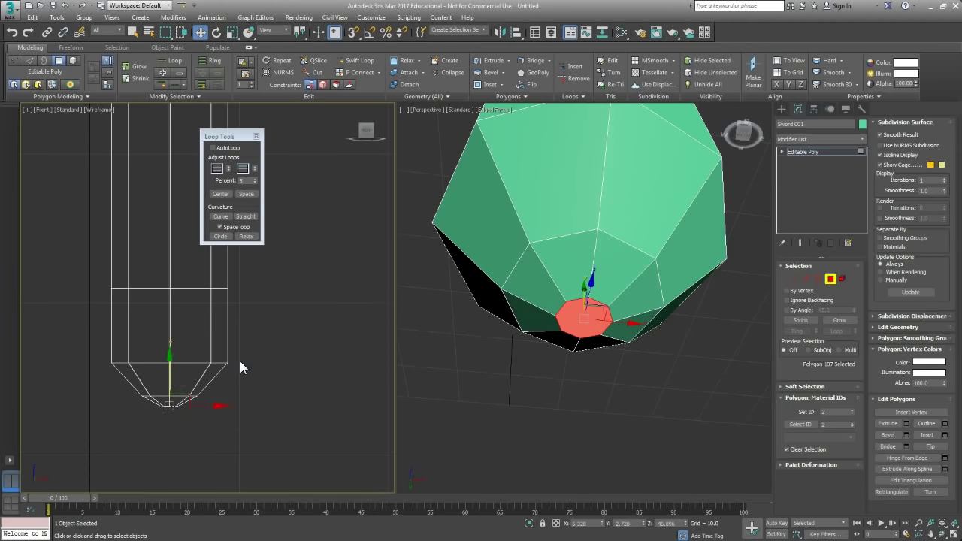
Bevel the eight side polygons of the pommel band outward by about 1.18, keeping the outline almost unreduced
scroll(239, 360, "down", 2)
left_click_drag(219, 342, 315, 358)
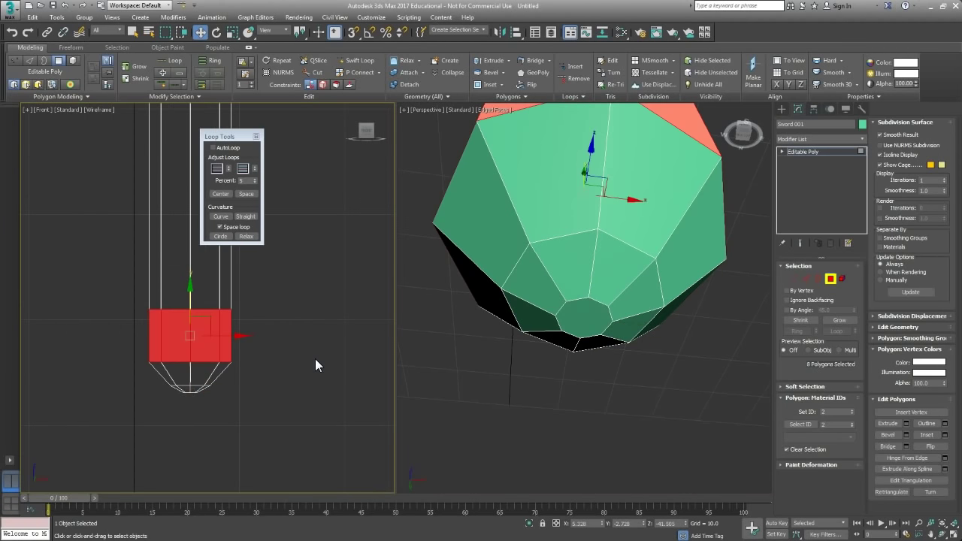
scroll(663, 295, "down", 3)
middle_click_drag(659, 274, 627, 367)
scroll(685, 339, "down", 5)
scroll(626, 367, "up", 3)
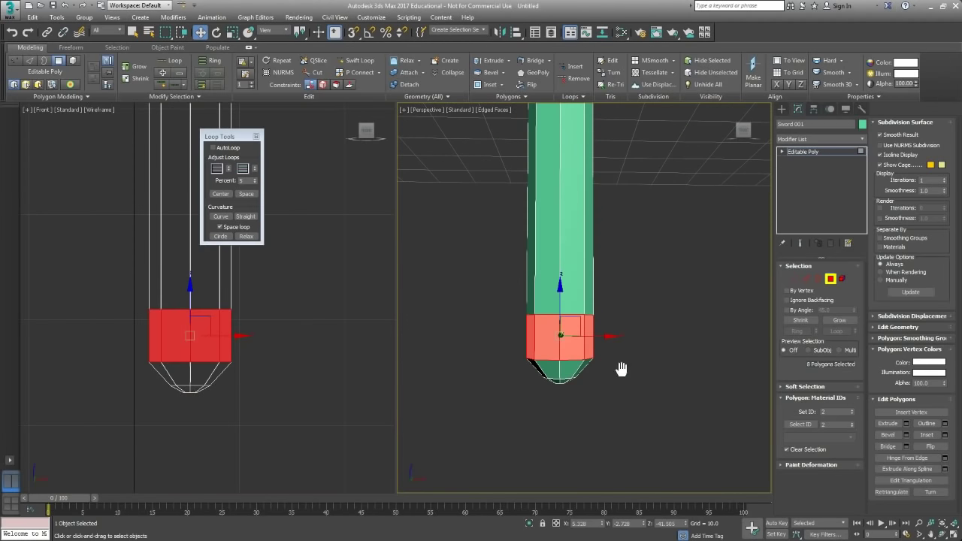
left_click(905, 434)
scroll(617, 361, "up", 3)
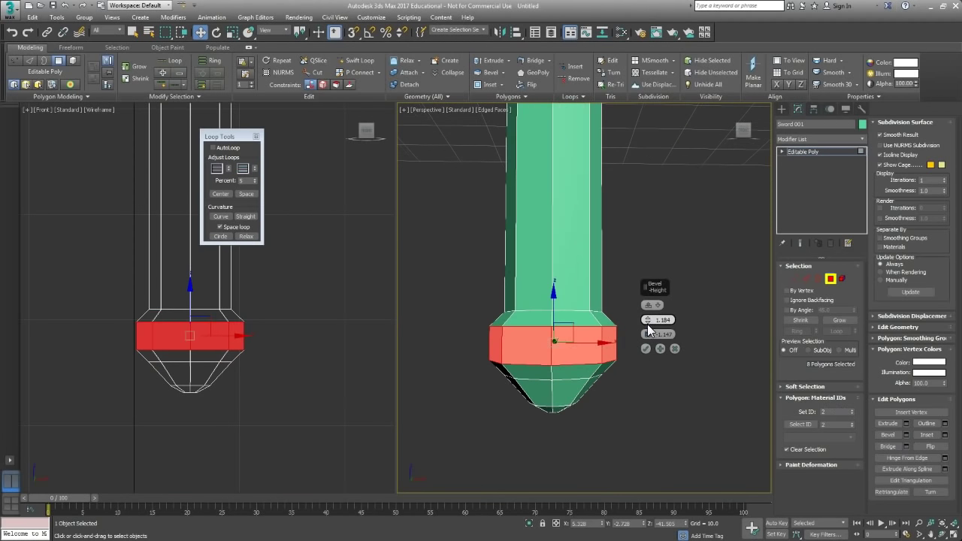
mouse_move(647, 333)
left_mouse_down()
mouse_move(627, 346)
mouse_move(646, 343)
mouse_move(647, 333)
left_mouse_up()
left_click(645, 349)
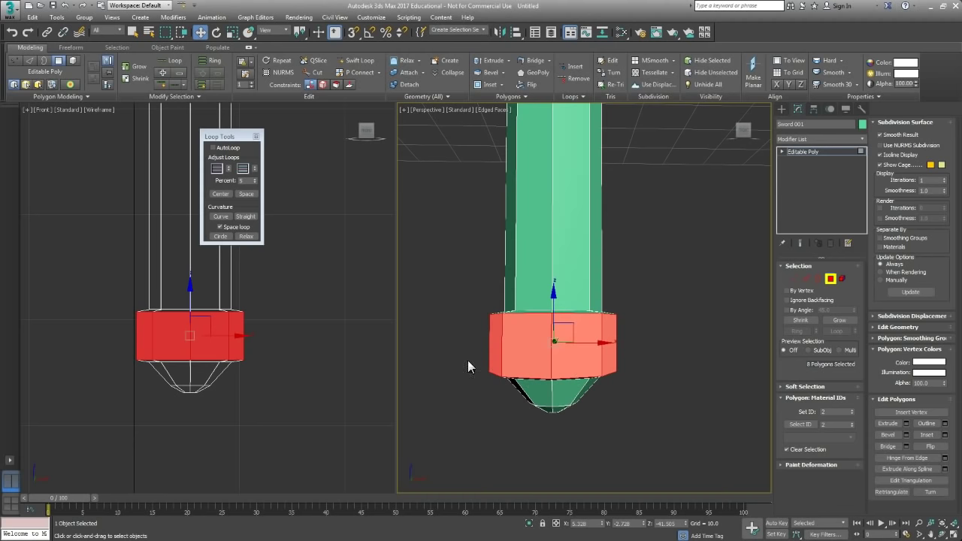
Clear the polygon selection and review the whole sword from pommel to blade tip
middle_click_drag(577, 376, 573, 405, "alt")
scroll(643, 387, "down", 5)
scroll(623, 370, "up", 3)
middle_click_drag(622, 370, 603, 404)
middle_click_drag(622, 347, 562, 299)
left_click(622, 374)
scroll(616, 361, "down", 5)
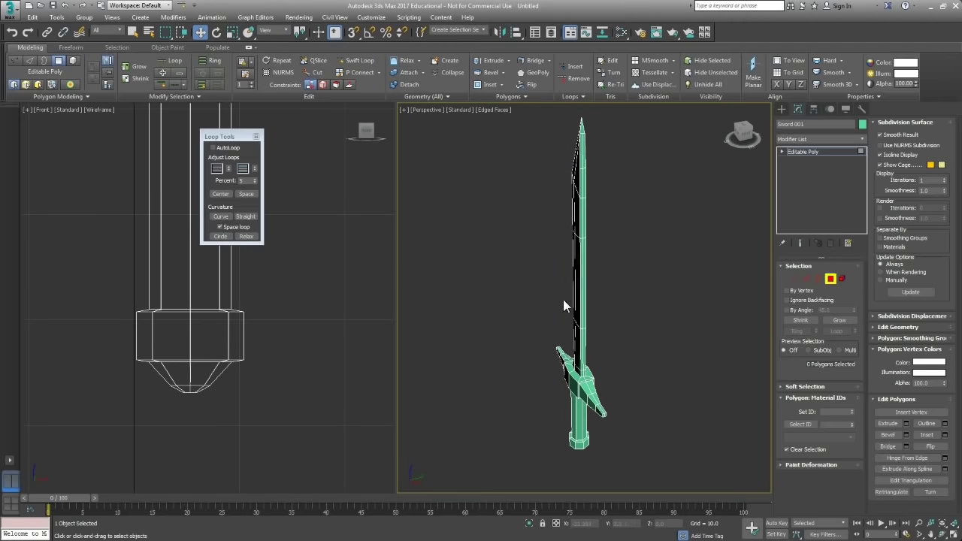
Select only the blade's six central back edges, excluding the hilt edges, and pull them outward to about X 12.6 to form a ridge
left_click(805, 279)
scroll(563, 323, "up", 3)
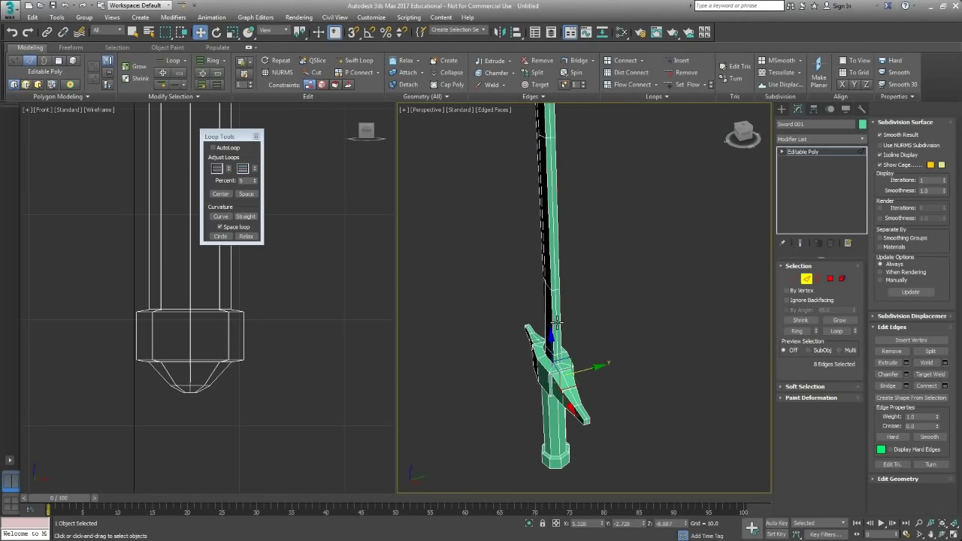
middle_click_drag(557, 323, 565, 350, "alt")
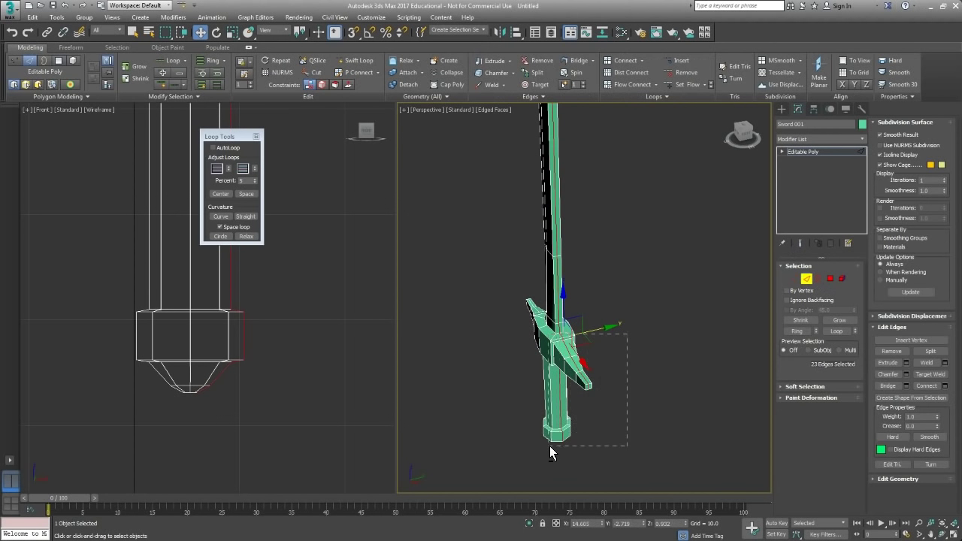
middle_click_drag(537, 454, 537, 334, "alt")
left_click_drag(576, 440, 594, 457)
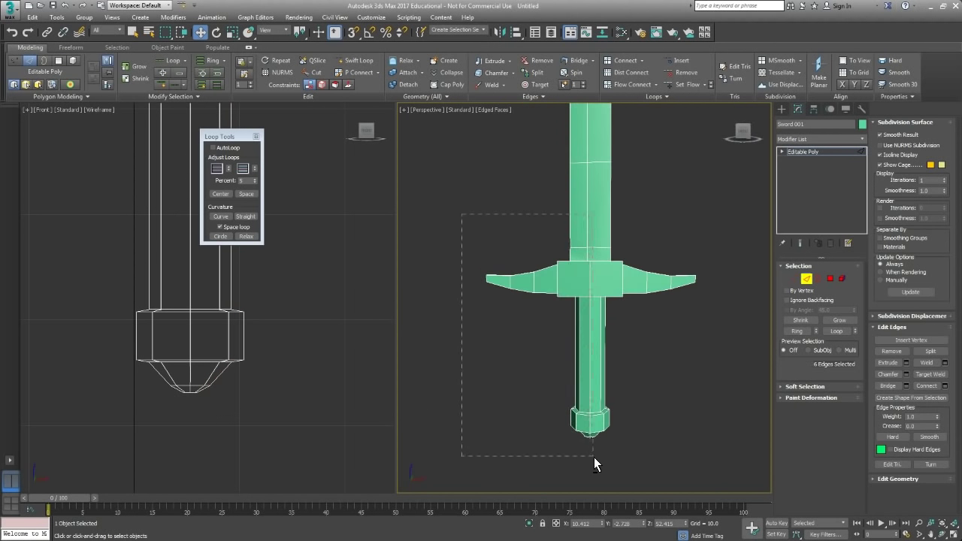
middle_click_drag(639, 324, 613, 366)
middle_click_drag(593, 378, 585, 263, "alt")
middle_click_drag(584, 263, 547, 319)
middle_click_drag(305, 269, 269, 458)
scroll(258, 343, "down", 5)
middle_click_drag(284, 248, 256, 404)
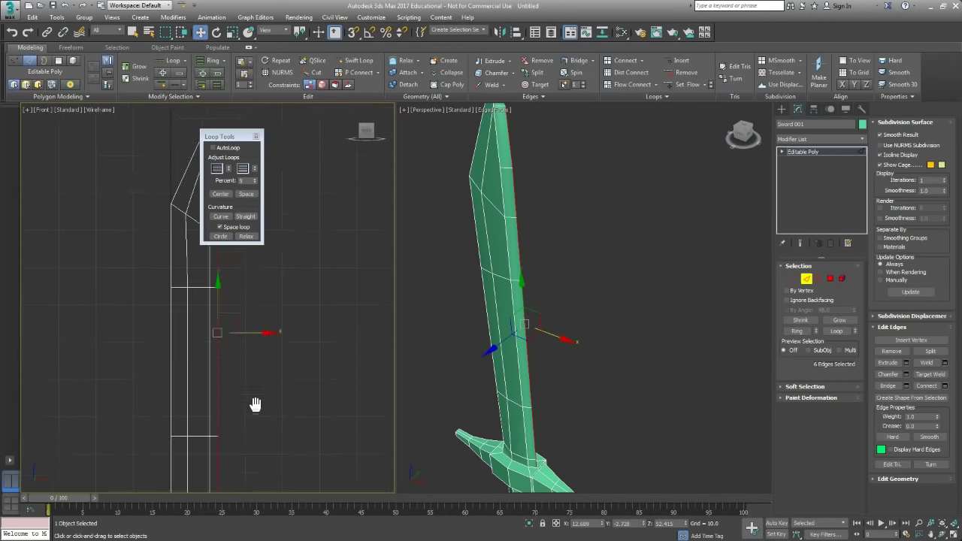
Tidy the rollouts down to geometry and vertex editing, and collapse the two vertices at the blade's tip into one
middle_click_drag(265, 265, 259, 388)
middle_click_drag(554, 282, 584, 308, "alt")
middle_click_drag(271, 299, 263, 325)
key("1")
scroll(264, 323, "up", 5)
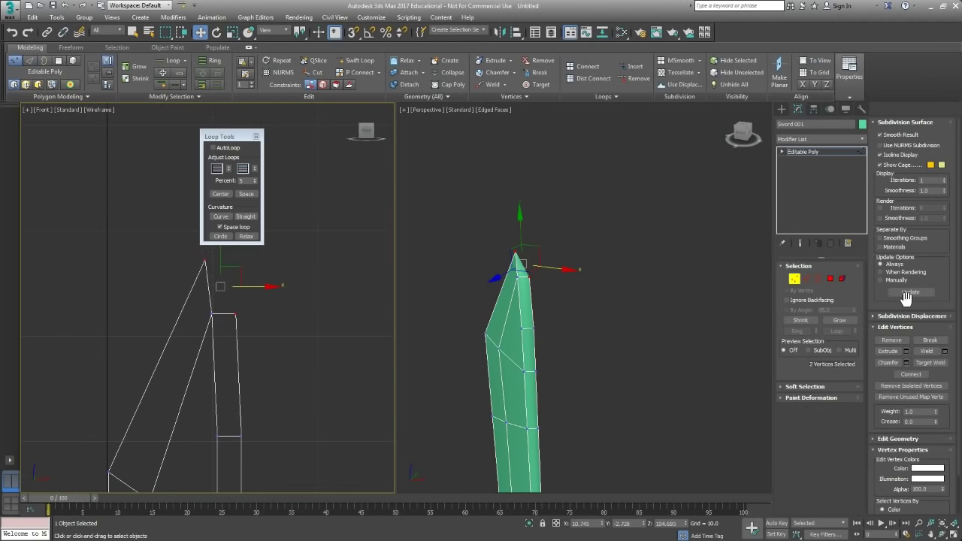
right_click(936, 128)
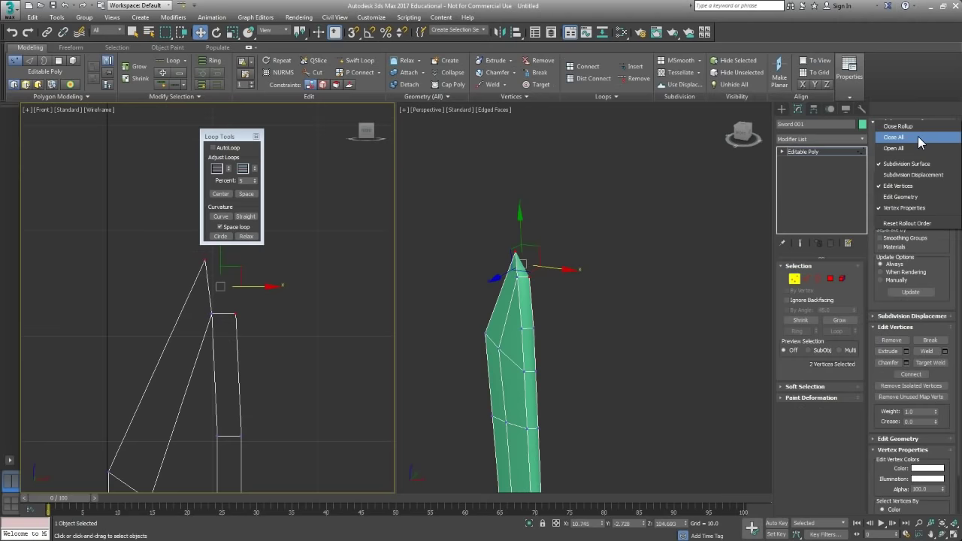
left_click(917, 137)
left_click(819, 332)
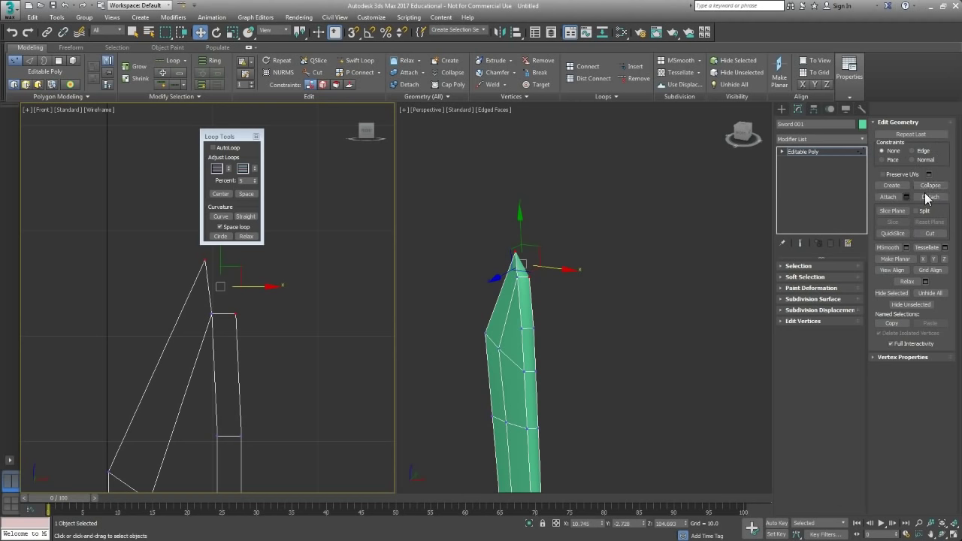
middle_click_drag(588, 322, 518, 300, "alt")
left_click(815, 321)
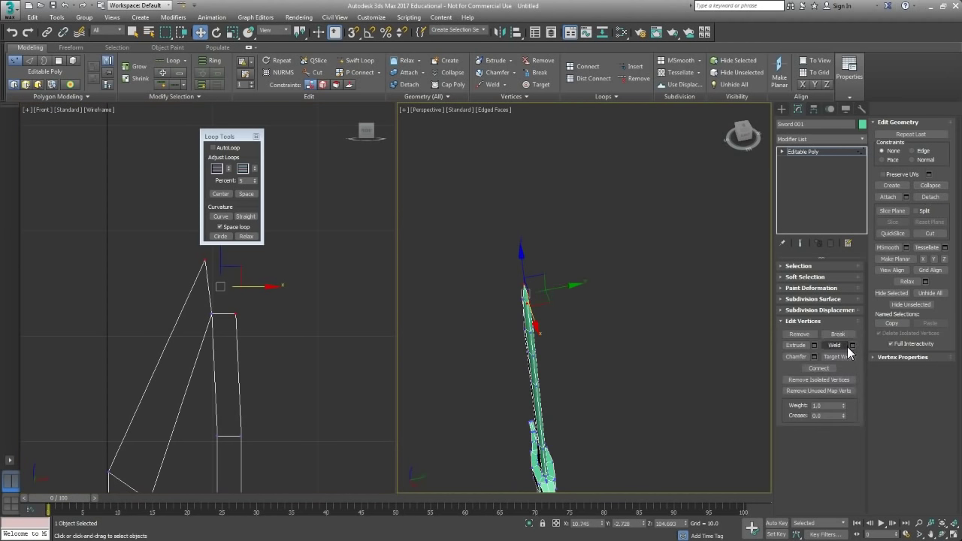
left_click(935, 188)
Raise the blade's tip vertex to about Z 112.8 to lengthen the point
middle_click_drag(241, 273, 245, 290)
scroll(245, 290, "down", 2)
left_click_drag(249, 281, 249, 223)
middle_click_drag(261, 428, 249, 352)
scroll(522, 374, "down", 3)
Deselect the tip vertex and examine the sword's overall proportions in the perspective and front views
middle_click_drag(495, 390, 629, 352)
middle_click_drag(507, 421, 507, 377)
scroll(582, 367, "up", 3)
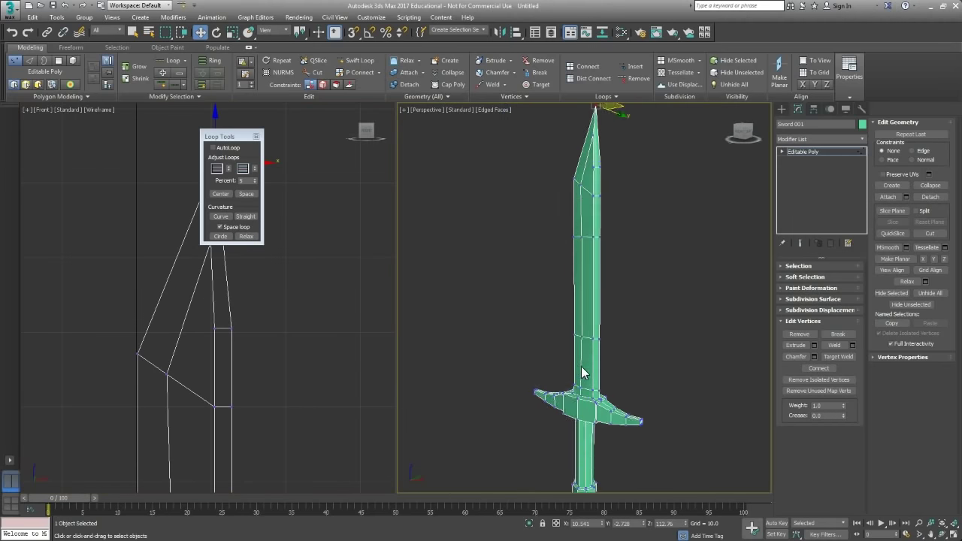
middle_click_drag(583, 372, 577, 334, "alt")
left_click(653, 343)
mouse_move(662, 421)
middle_mouse_down("alt")
mouse_move(670, 426)
mouse_move(654, 422)
middle_mouse_up("alt")
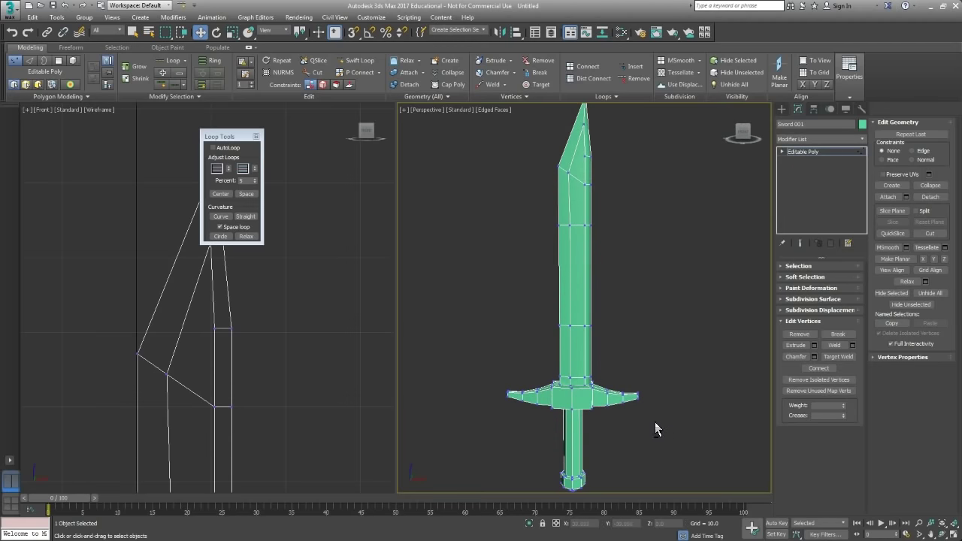
middle_click(260, 386)
scroll(263, 375, "down", 7)
mouse_move(263, 375)
middle_mouse_down()
mouse_move(310, 378)
mouse_move(279, 382)
middle_mouse_up()
key("F3")
key("F3")
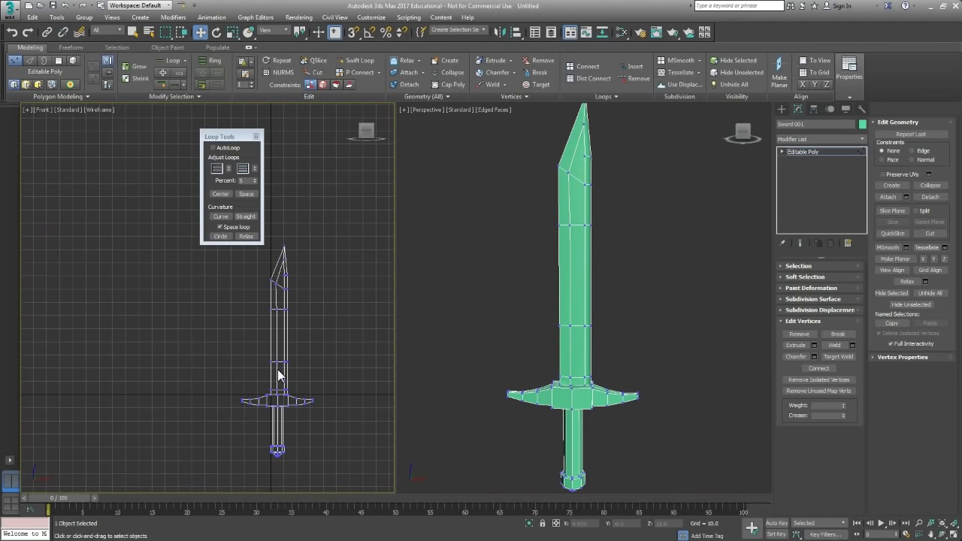
Select all the blade polygons and shift them slightly along negative X to centre the blade on the crossguard
key("4")
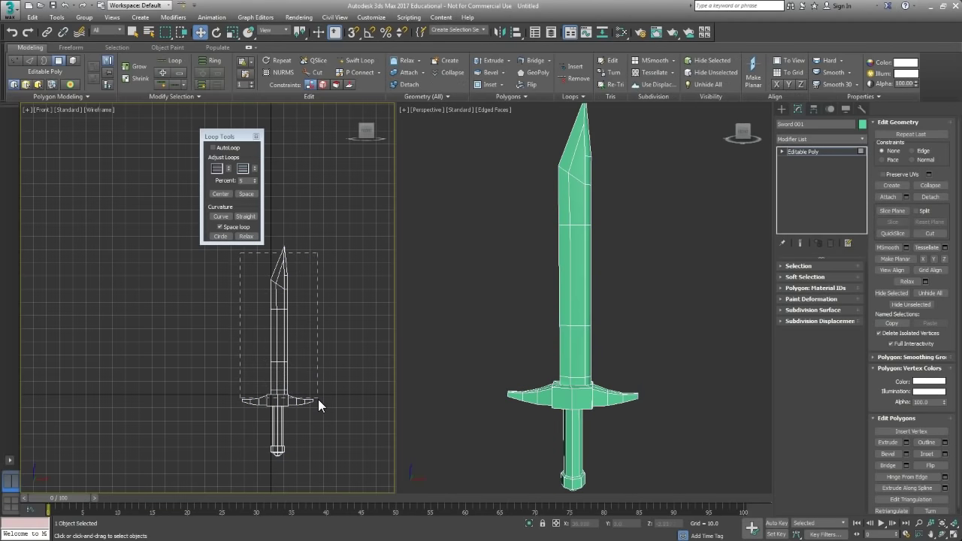
left_click_drag(318, 400, 318, 398)
scroll(278, 380, "up", 5)
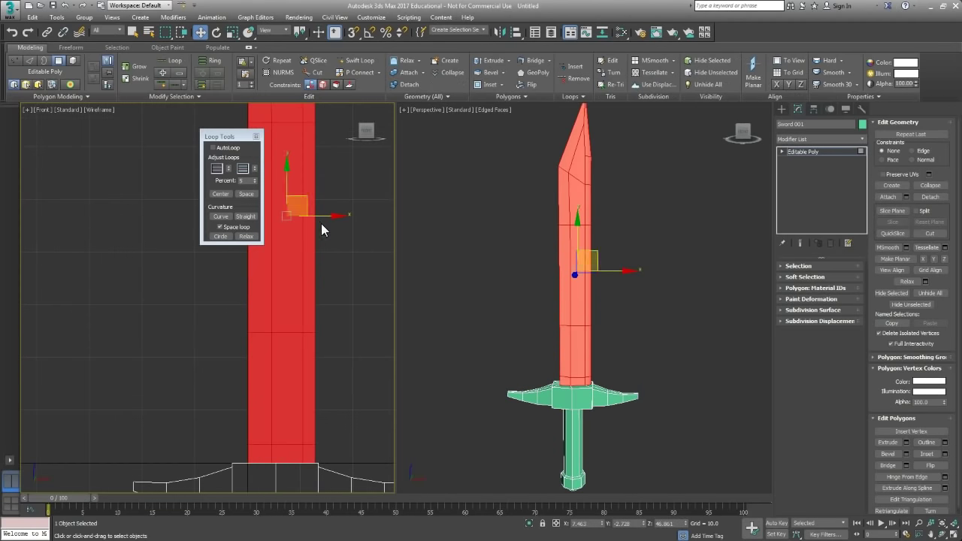
left_click_drag(323, 216, 320, 216)
middle_click_drag(526, 283, 622, 360, "alt")
left_click(635, 306)
scroll(634, 374, "down", 3)
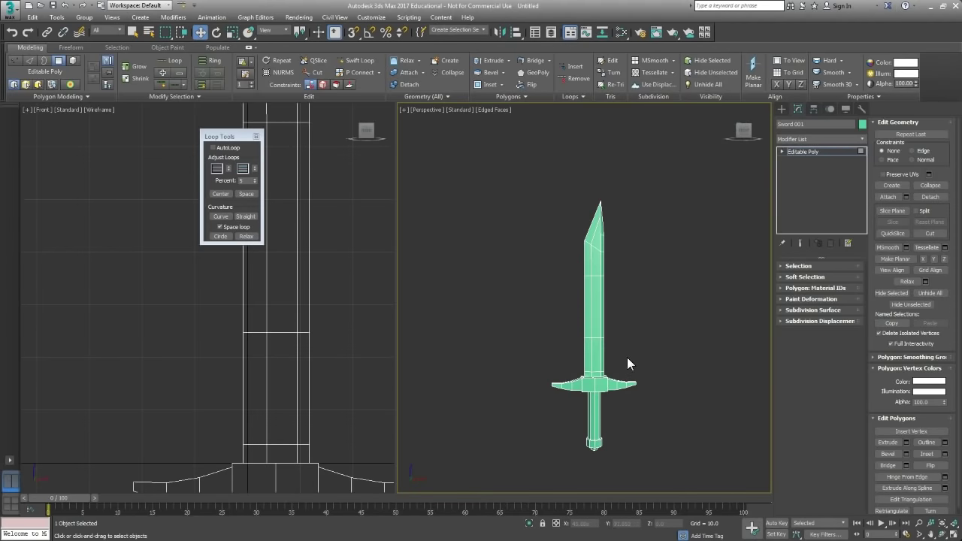
middle_click_drag(333, 450, 300, 376)
middle_click_drag(227, 454, 225, 410)
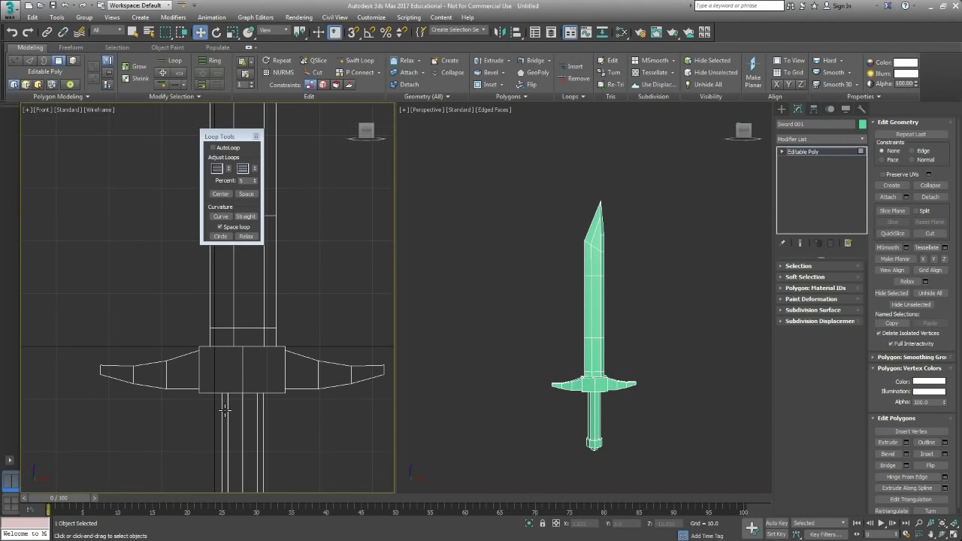
middle_click_drag(510, 399, 572, 384, "alt")
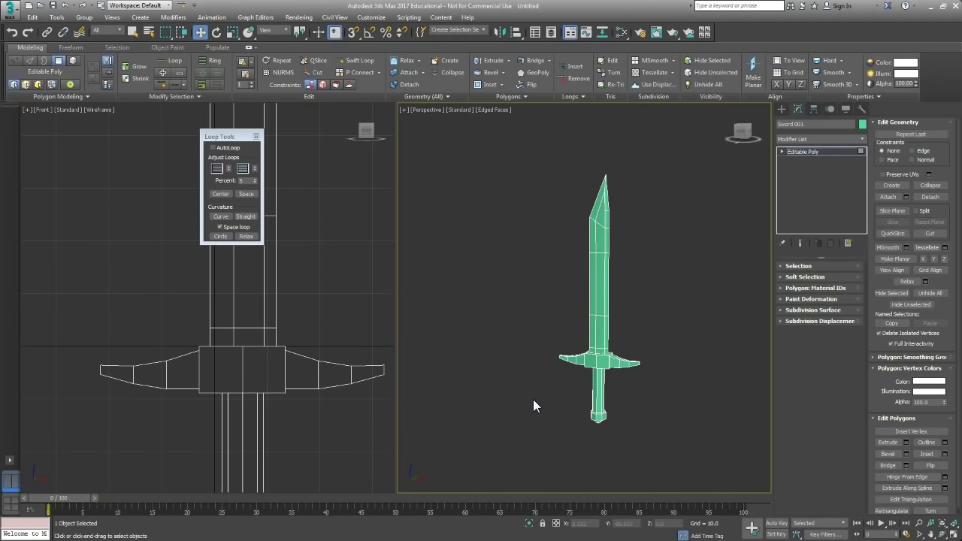